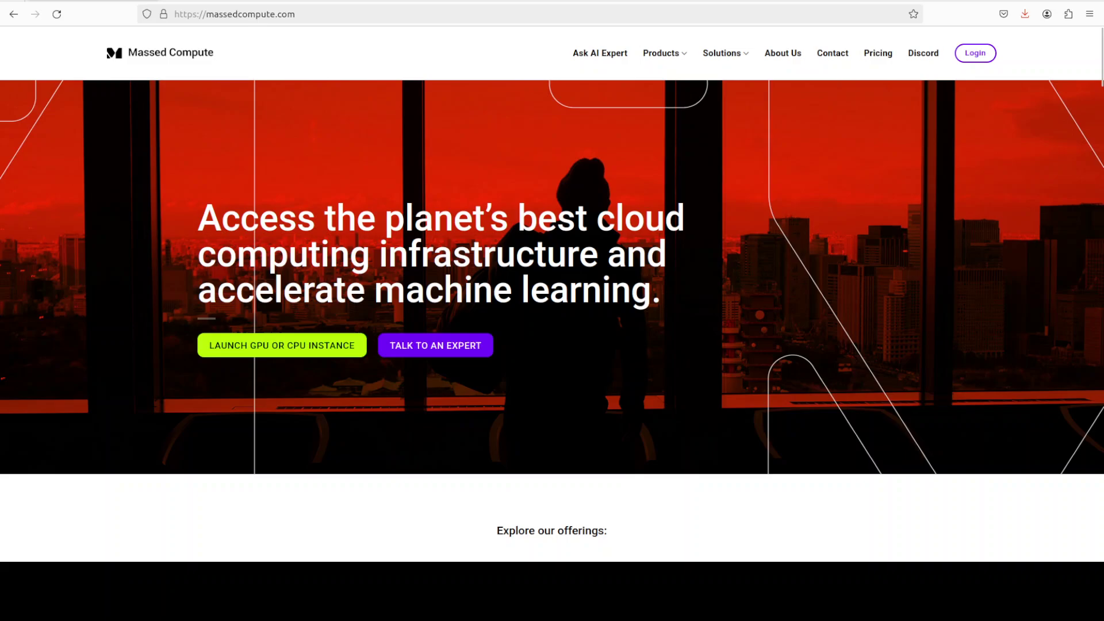
# In the terminal, create and activate a conda environment named 'ai' with Python 3.11
pyautogui.hotkey('alt', 'Tab')
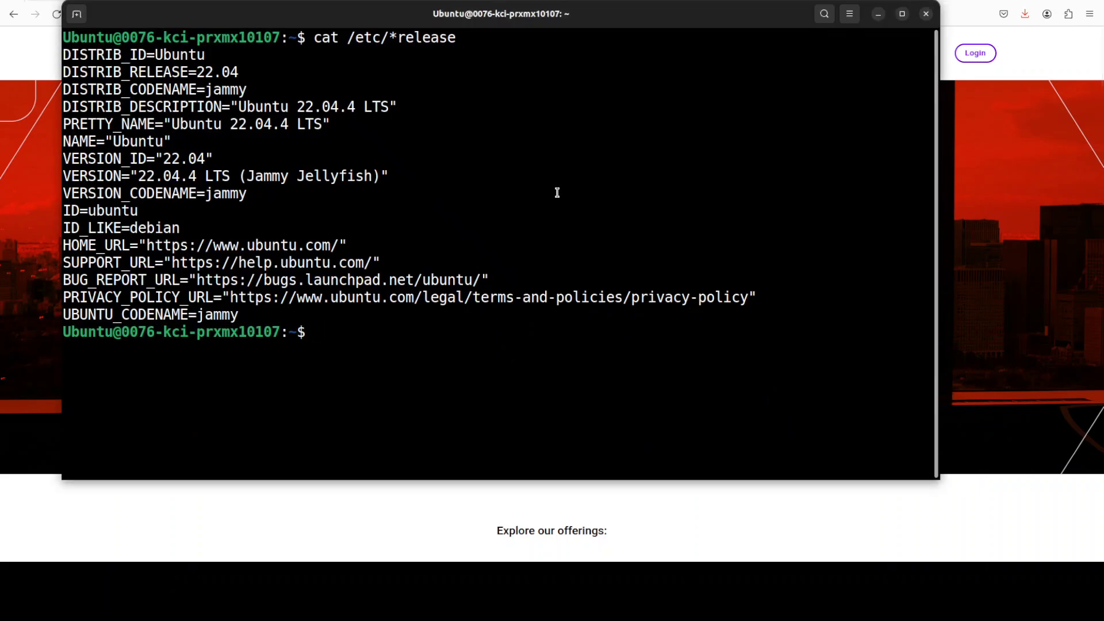
pyautogui.press('Up')
pyautogui.press('Up')
pyautogui.press('Up')
pyautogui.press('Up')
pyautogui.press('Return')
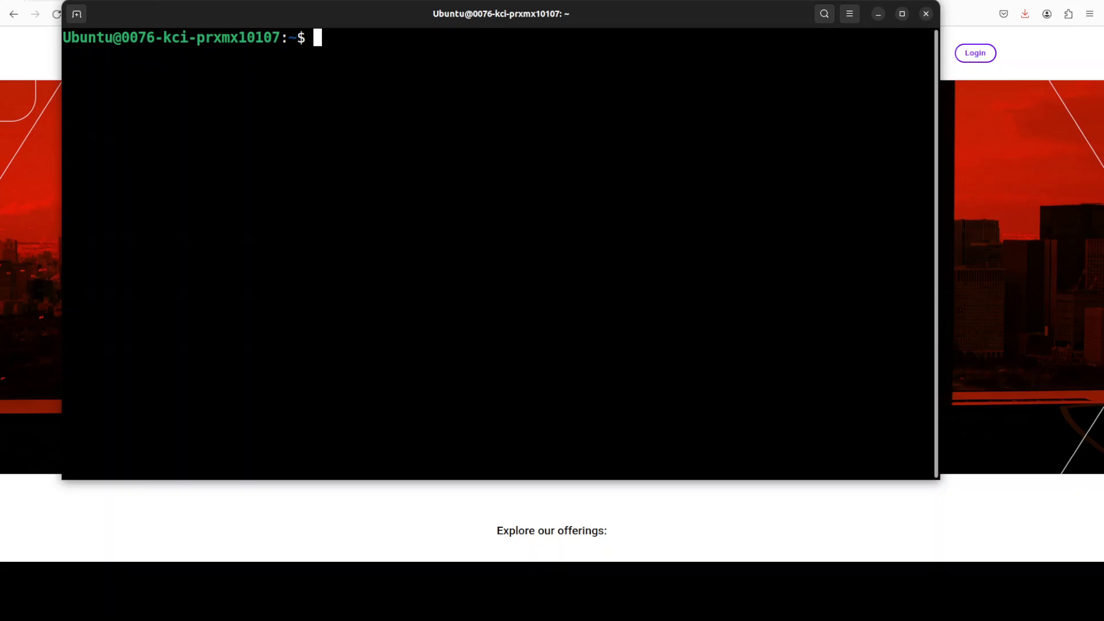
pyautogui.rightClick(282, 130)
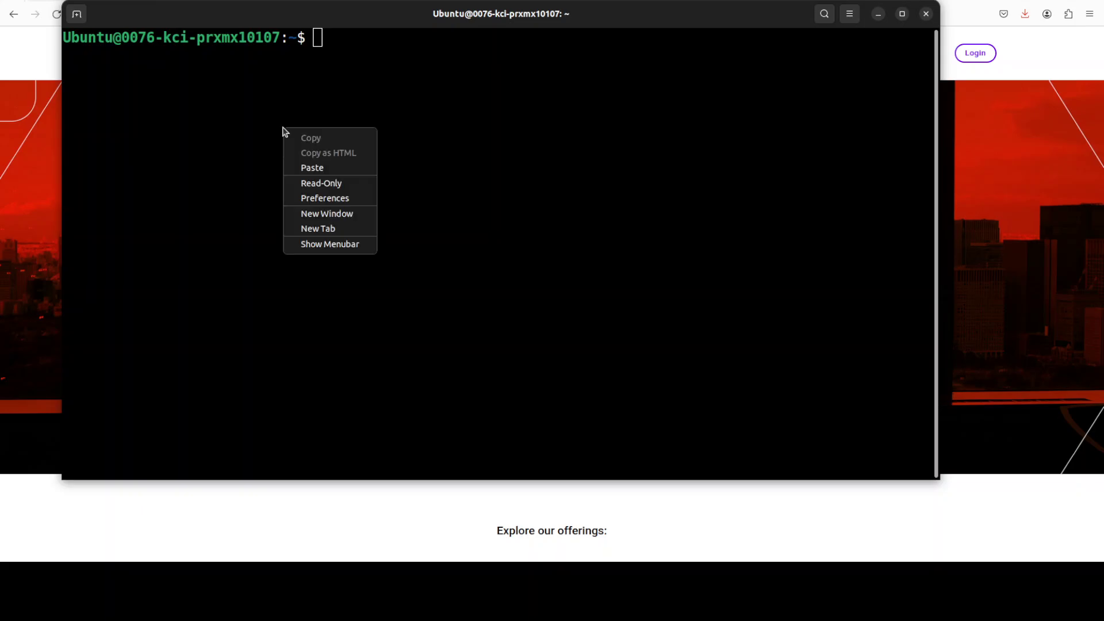
pyautogui.write('conda create -n ai python=3.11 -y && conda activate ai')
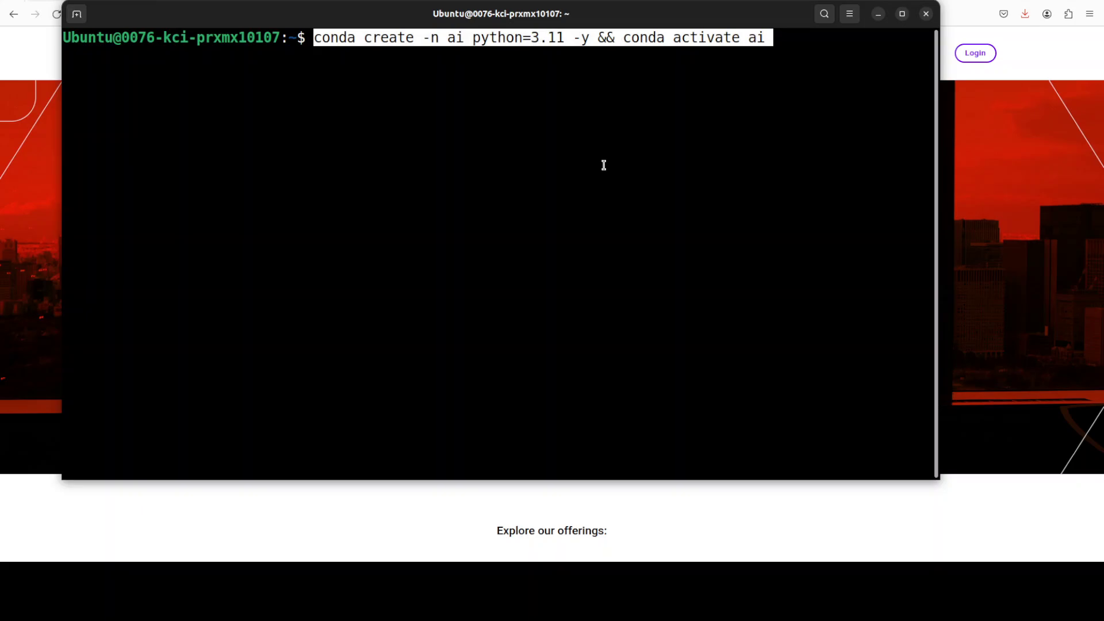
pyautogui.press('Return')
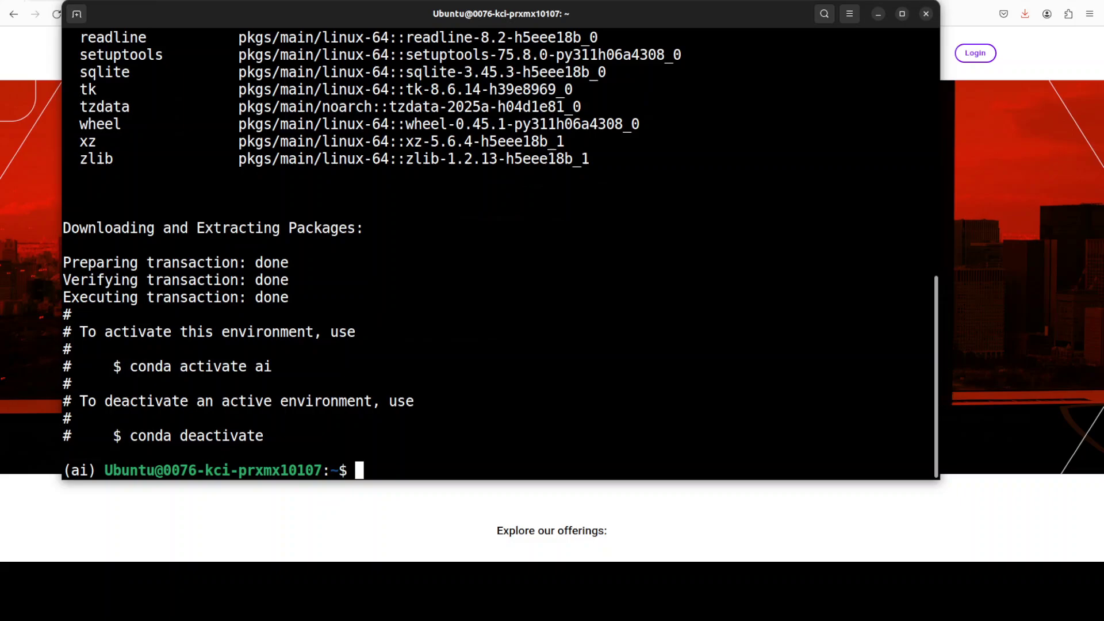
# Install the data_formulator package with pip into the ai environment
pyautogui.rightClick(429, 219)
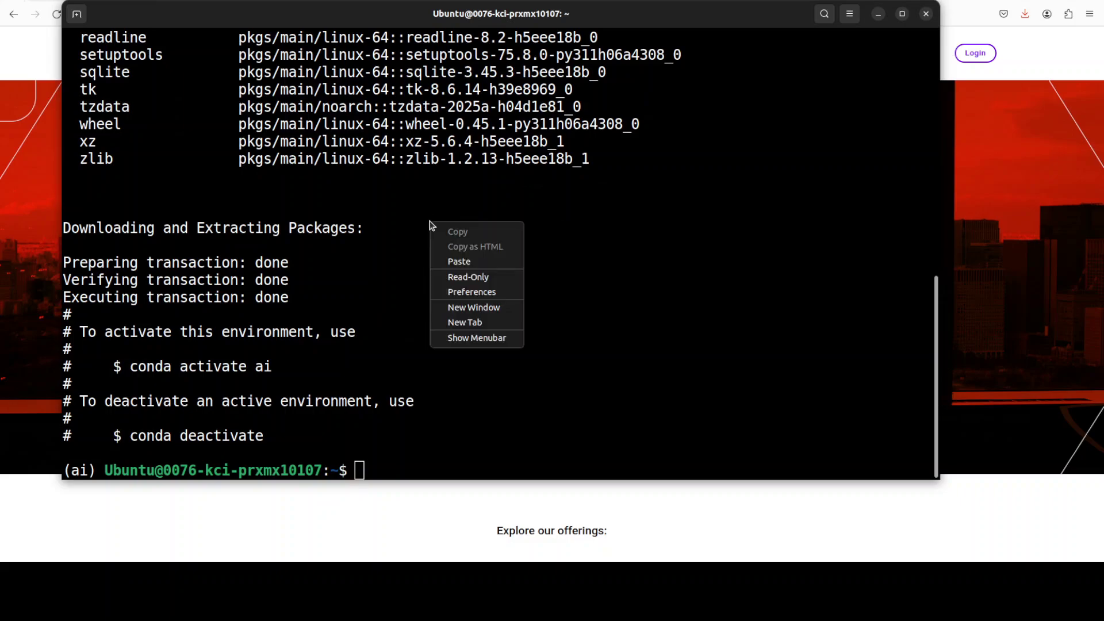
pyautogui.click(462, 265)
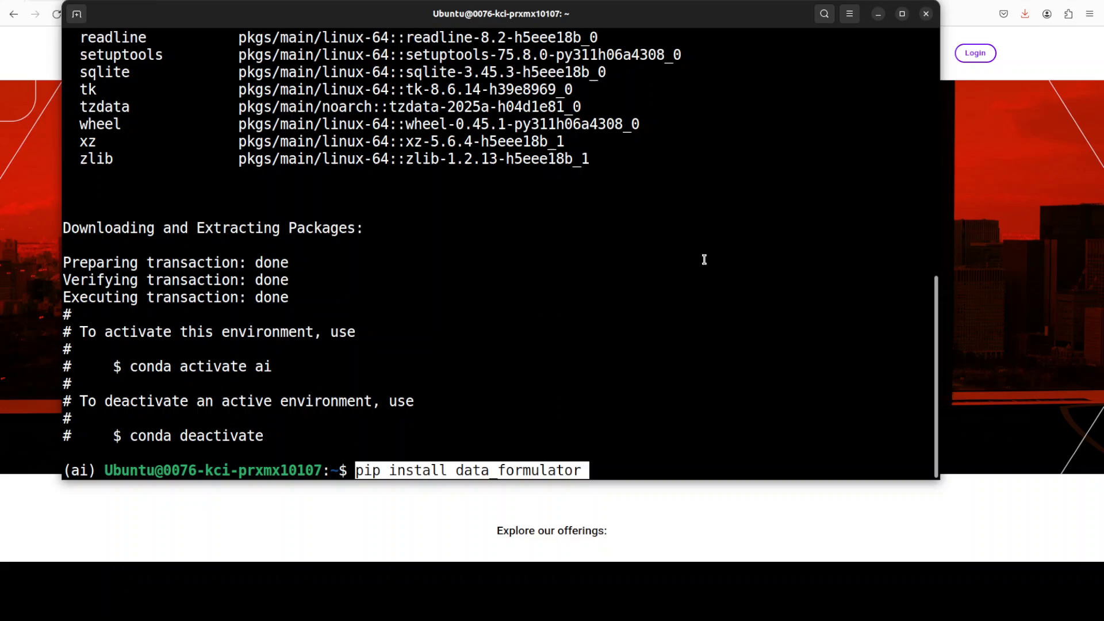
pyautogui.press('Return')
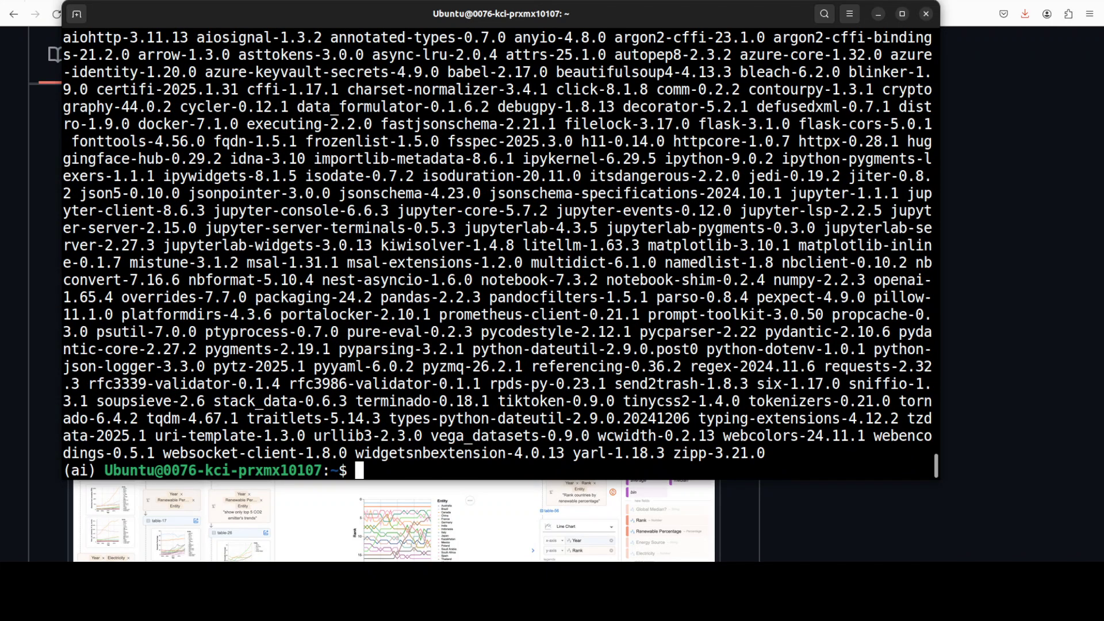
# Launch Data Formulator with the data_formulator command and open localhost:5000
pyautogui.rightClick(369, 252)
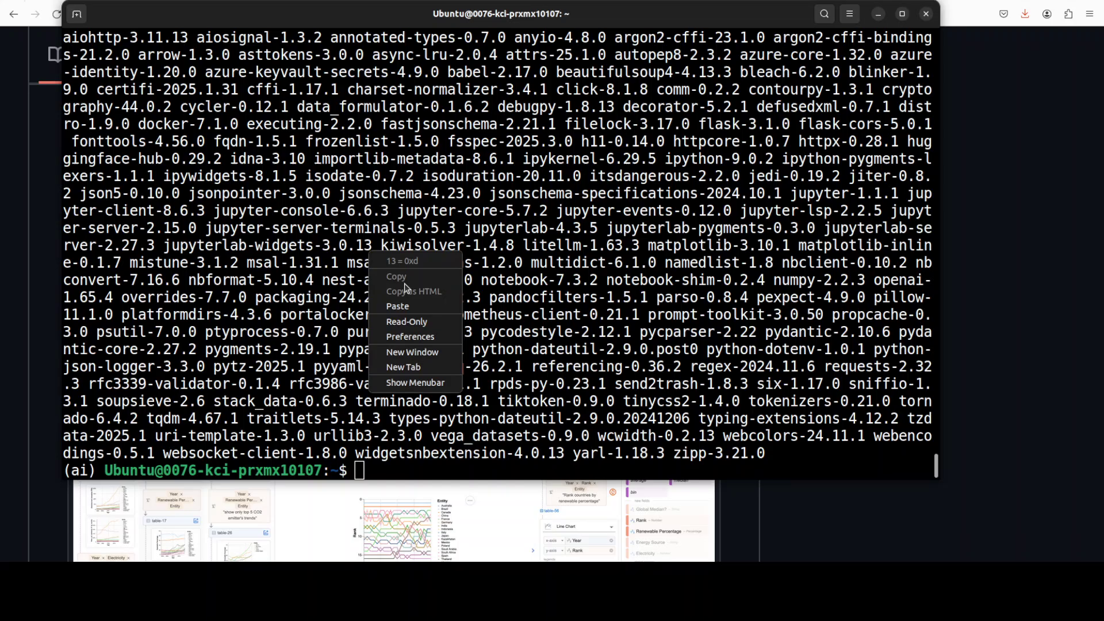
pyautogui.click(410, 306)
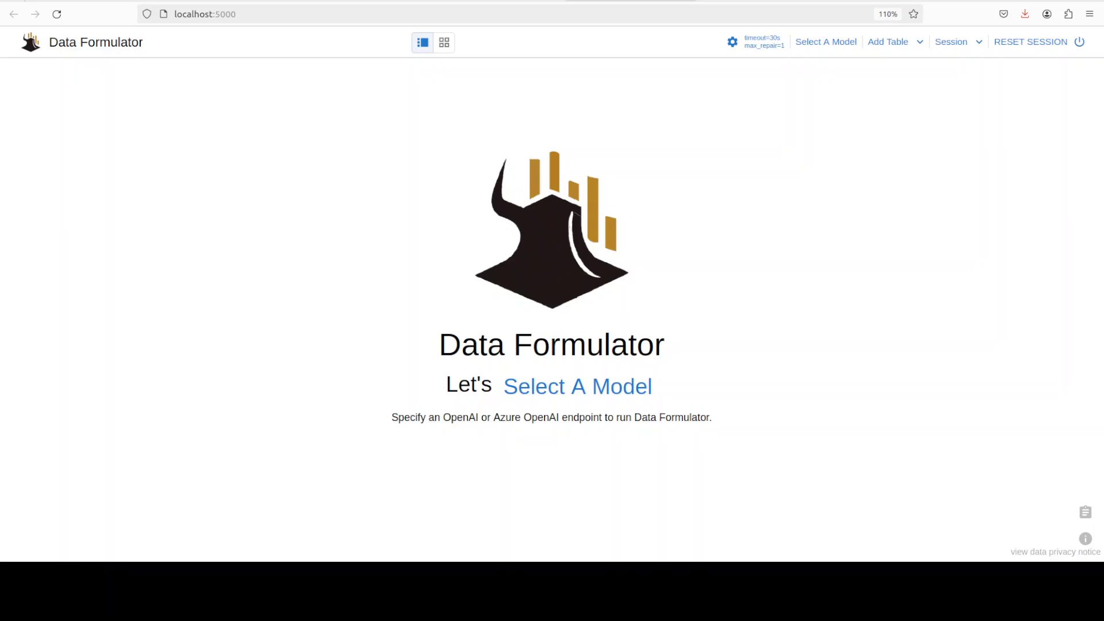
# Start a new model entry with openai as provider and paste the API key
pyautogui.click(565, 392)
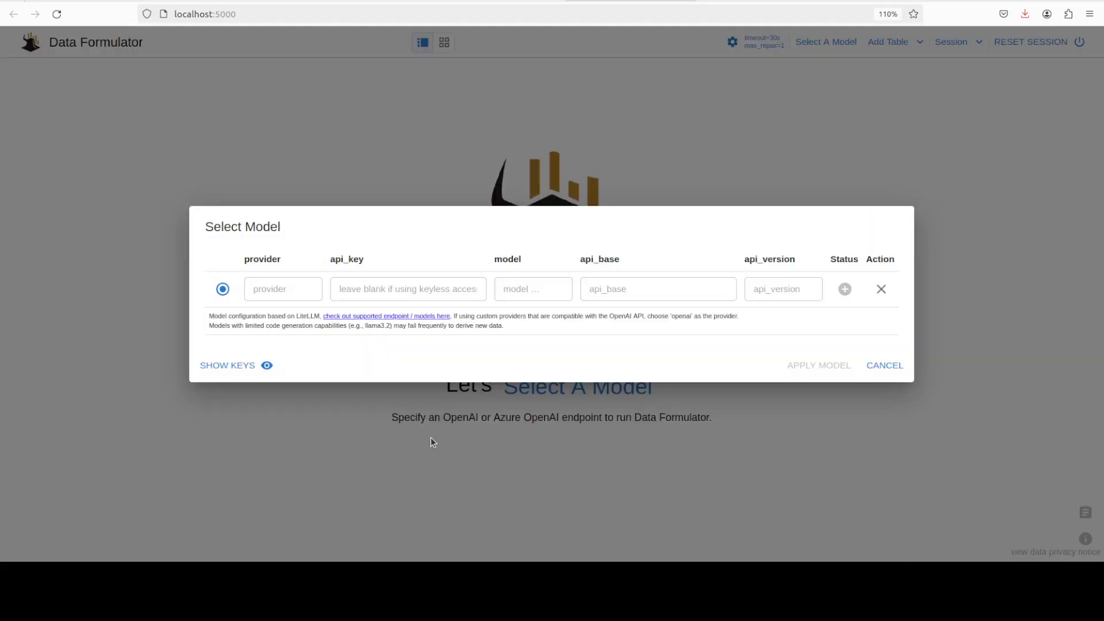
pyautogui.click(265, 289)
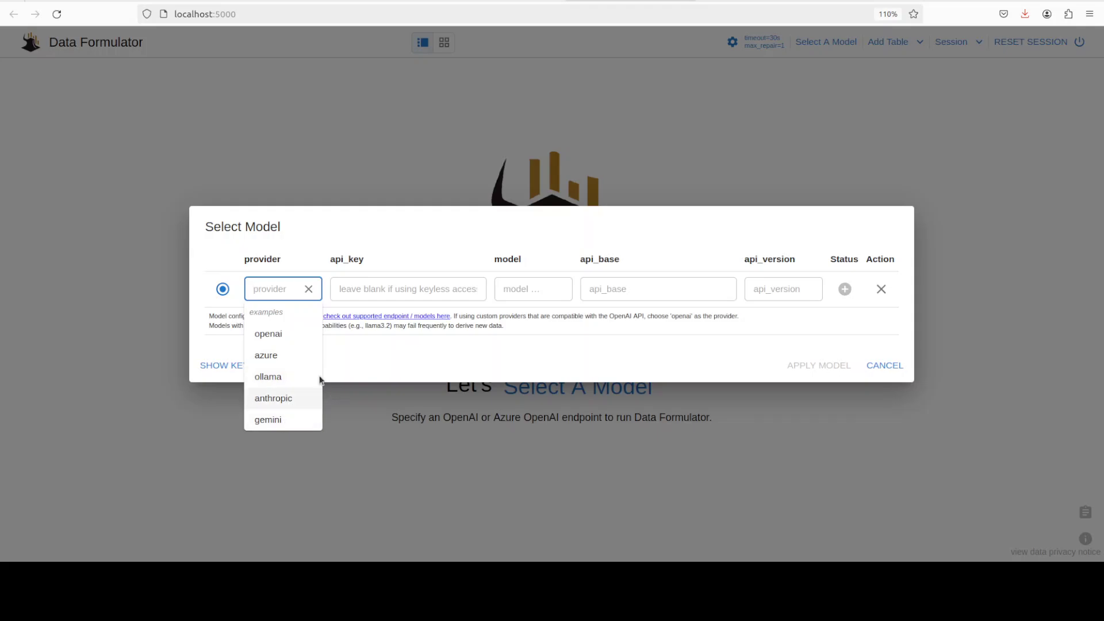
pyautogui.click(287, 335)
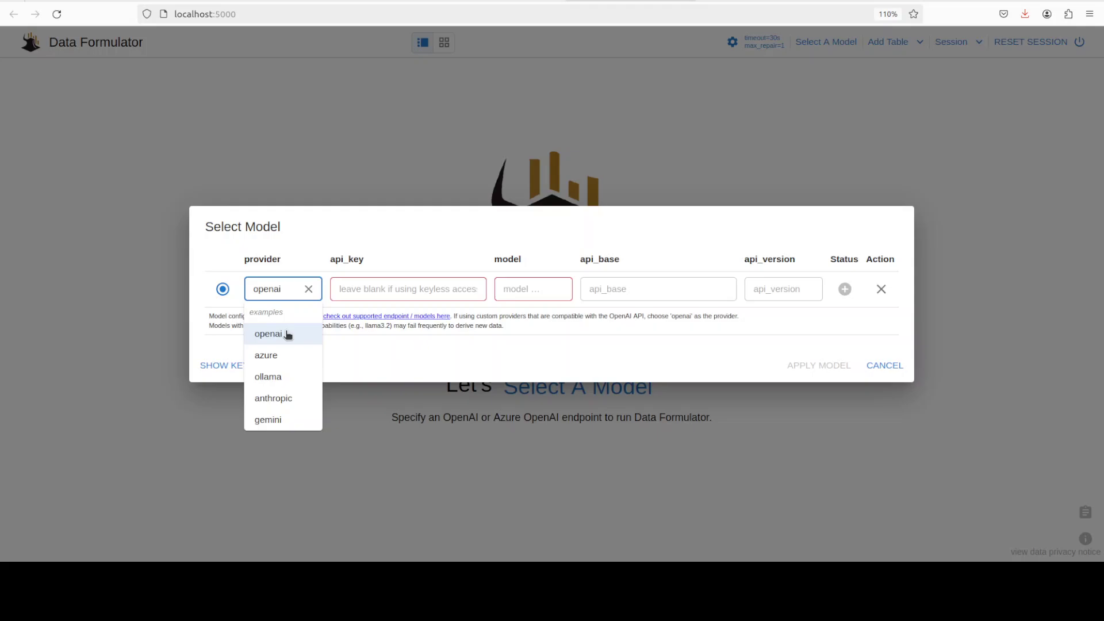
pyautogui.click(389, 287)
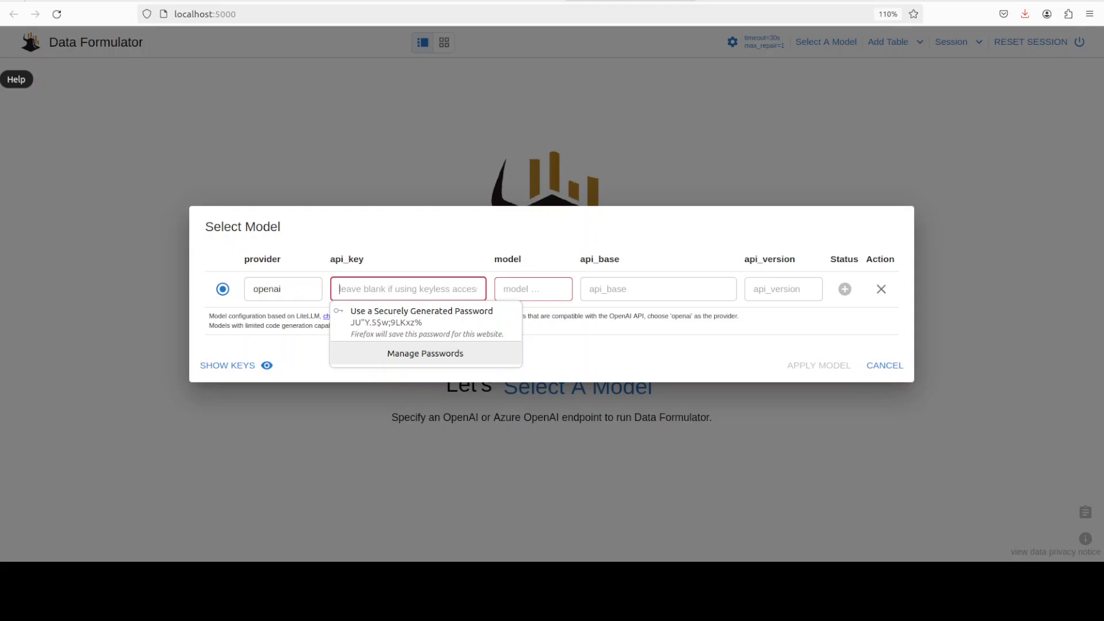
pyautogui.hotkey('ctrl', 'v')
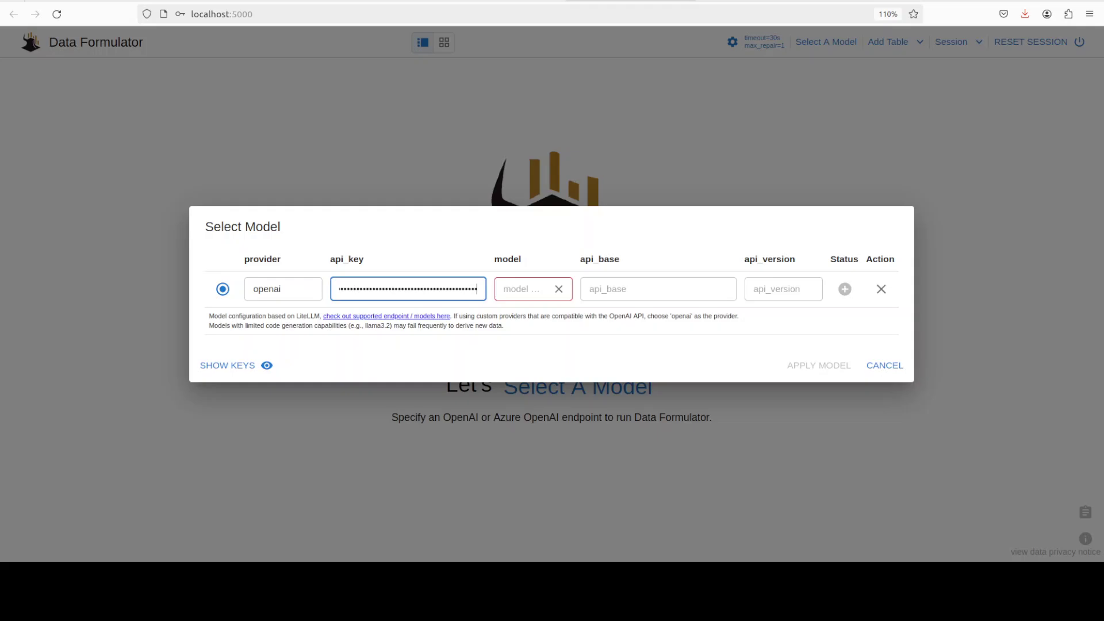
pyautogui.click(528, 289)
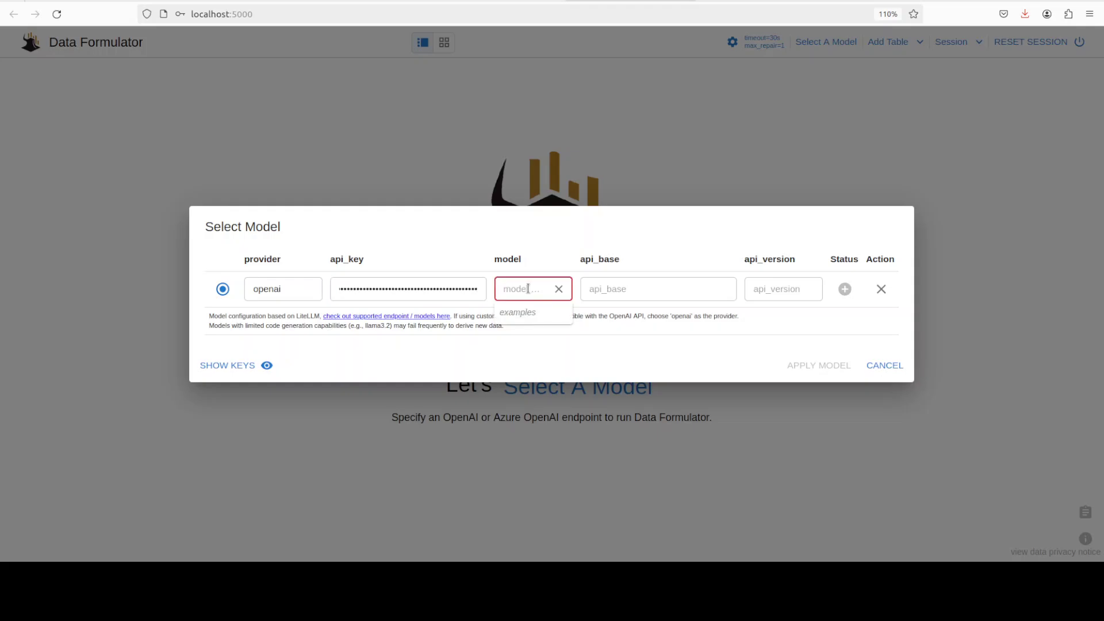
pyautogui.click(637, 288)
pyautogui.click(525, 289)
pyautogui.click(642, 291)
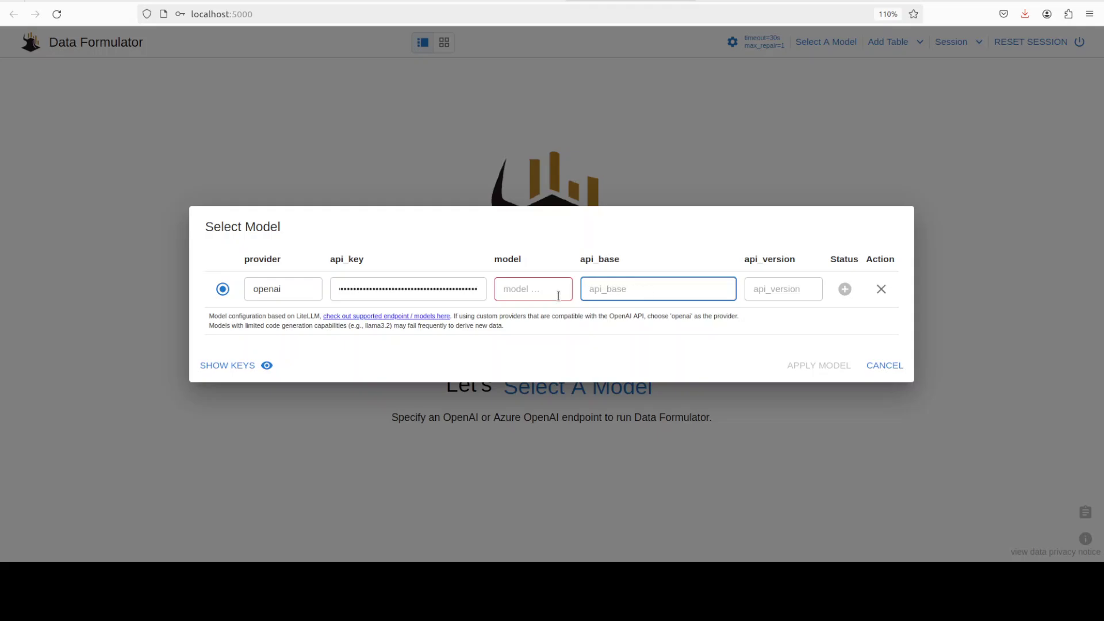
pyautogui.click(520, 291)
pyautogui.click(644, 289)
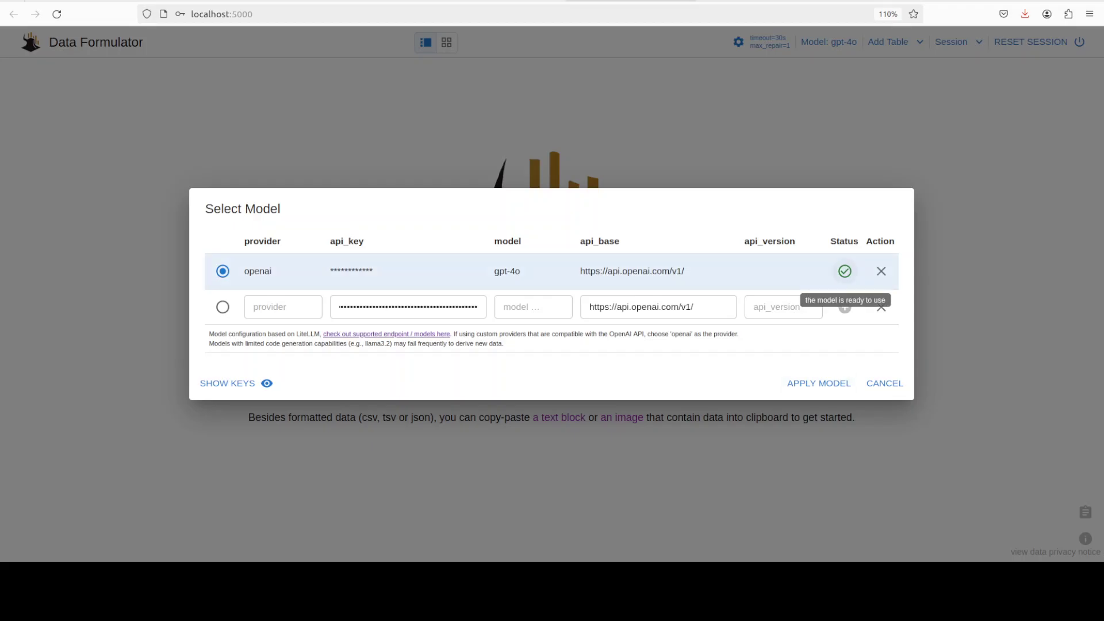
# Apply gpt-4o, decline saving the password, and preview the disasters sample dataset
pyautogui.click(806, 384)
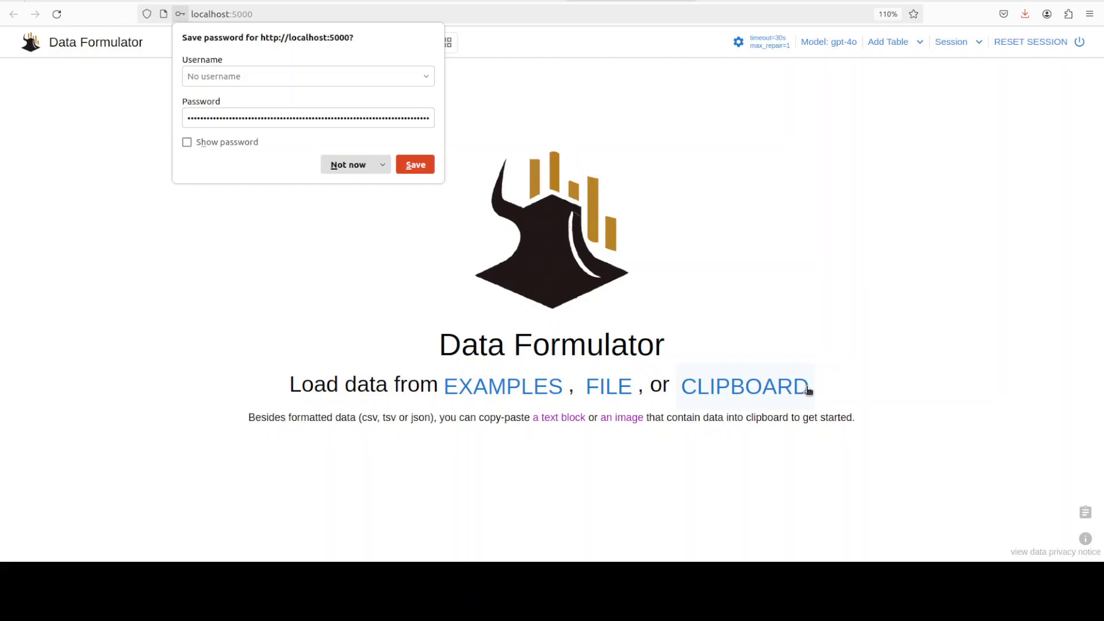
pyautogui.click(349, 165)
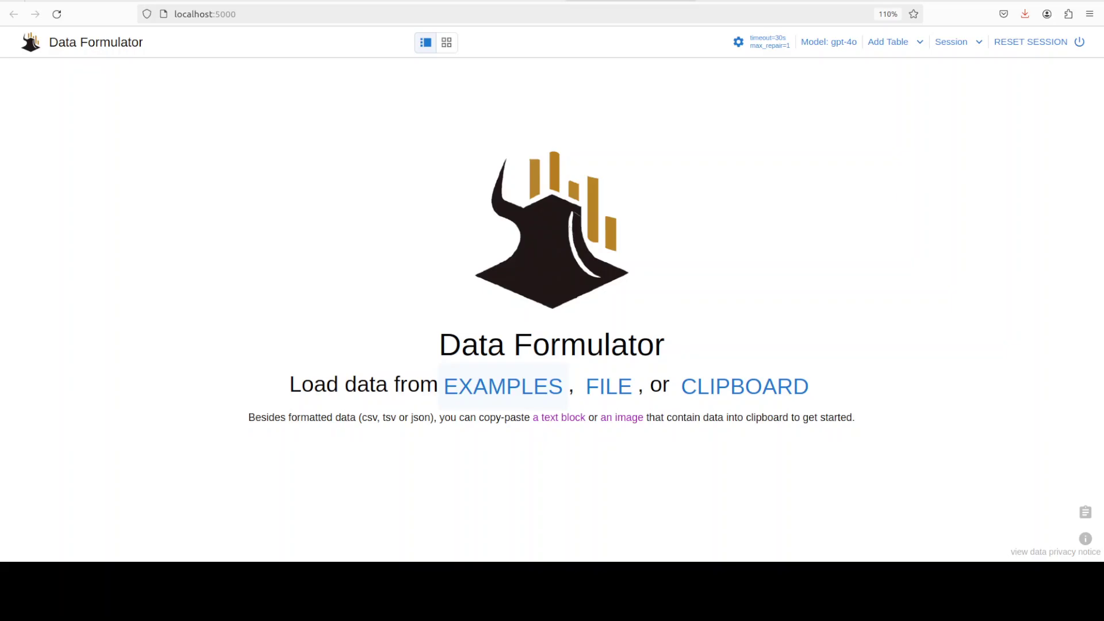
pyautogui.click(482, 385)
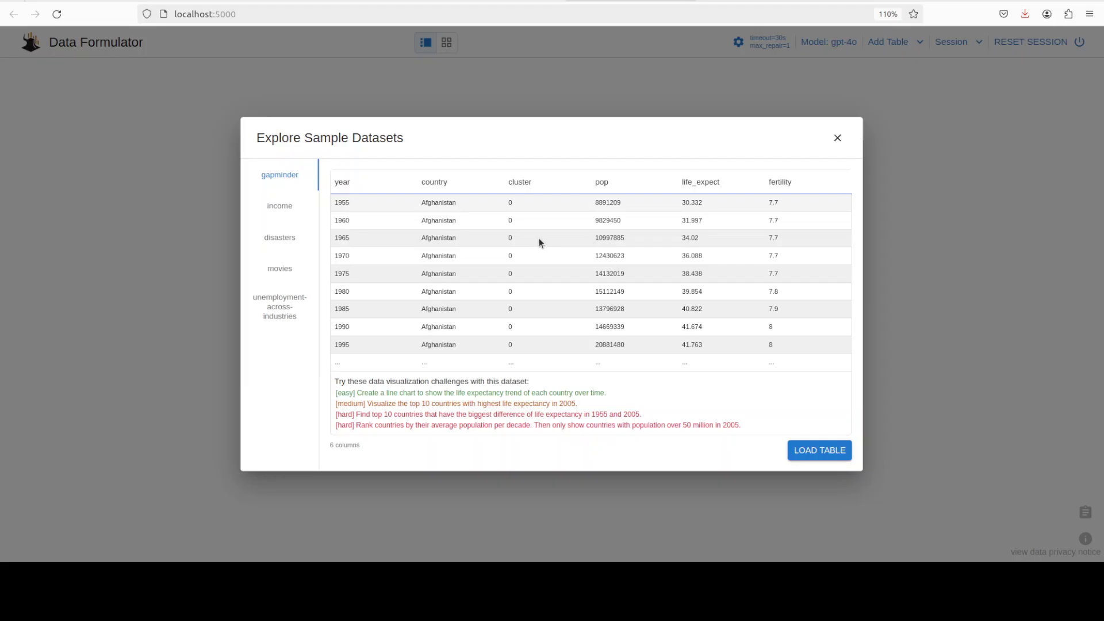
pyautogui.click(276, 210)
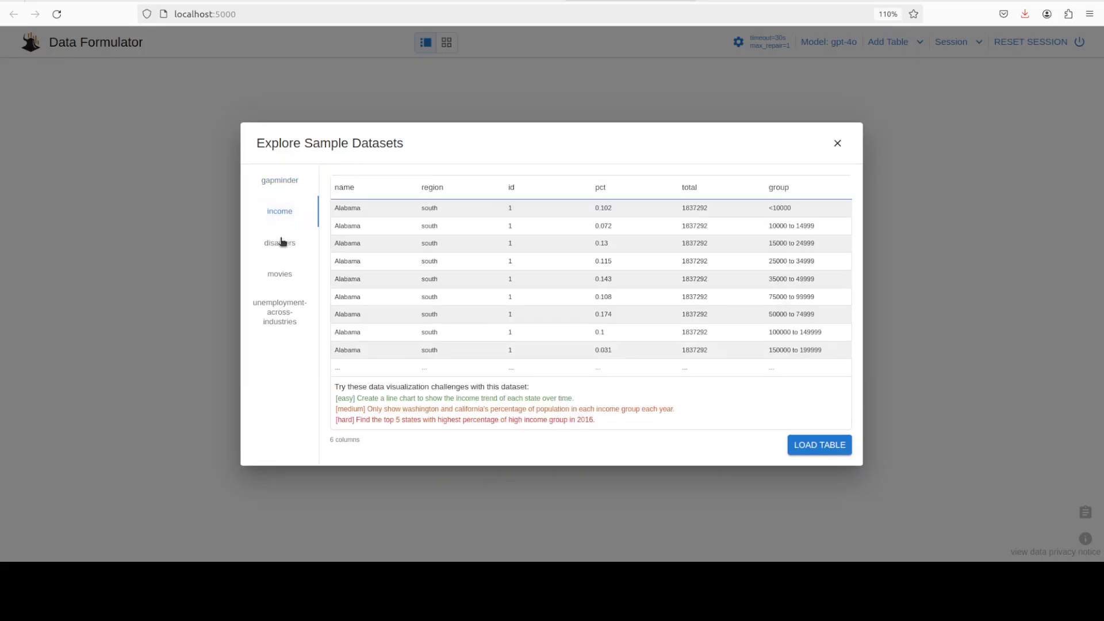
pyautogui.click(282, 256)
pyautogui.click(280, 273)
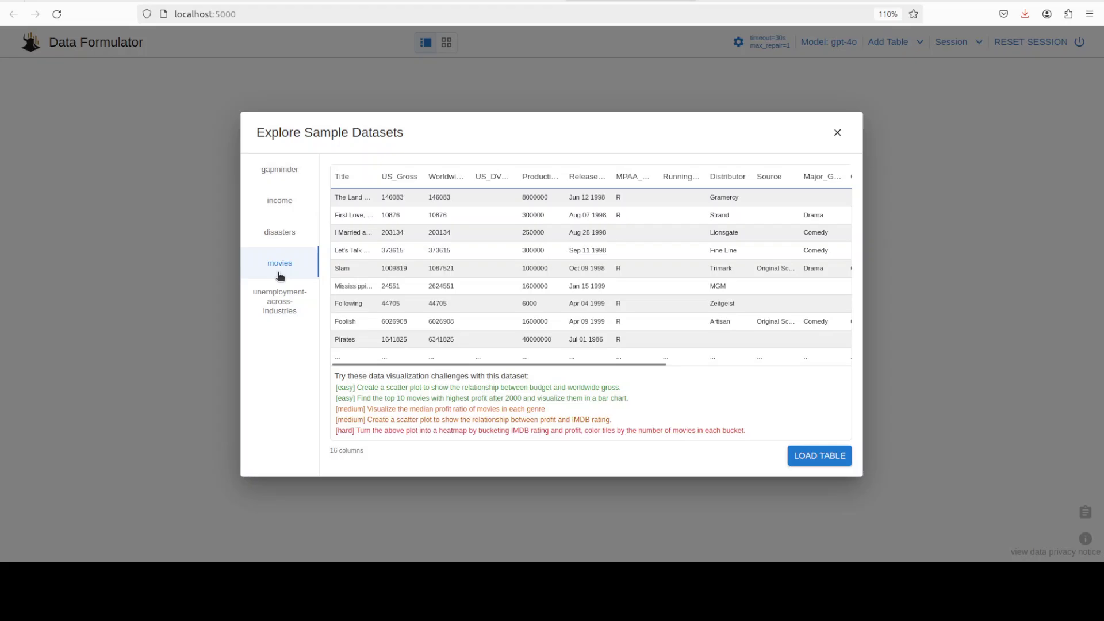
pyautogui.click(279, 237)
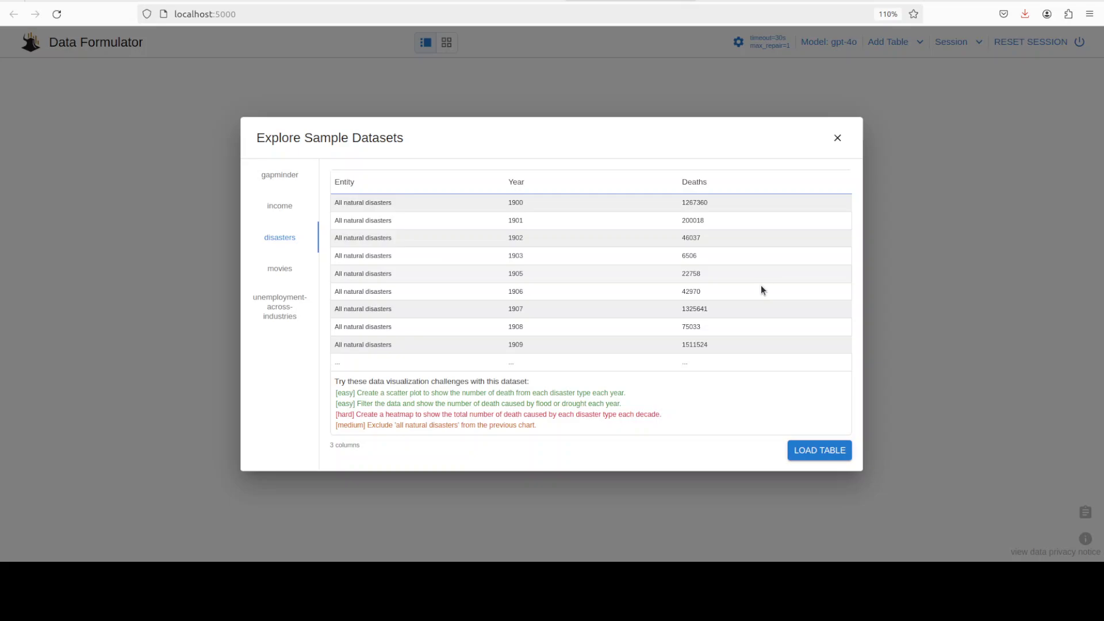
# Load the disasters table and enlarge the data table area
pyautogui.click(803, 457)
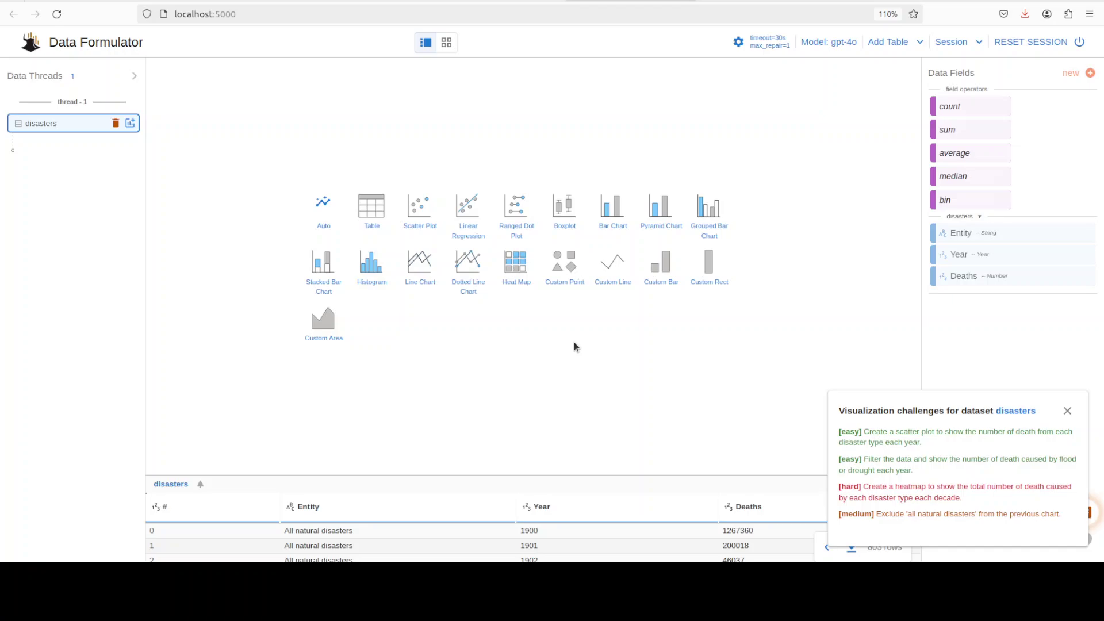
pyautogui.scroll(-3, 668, 502)
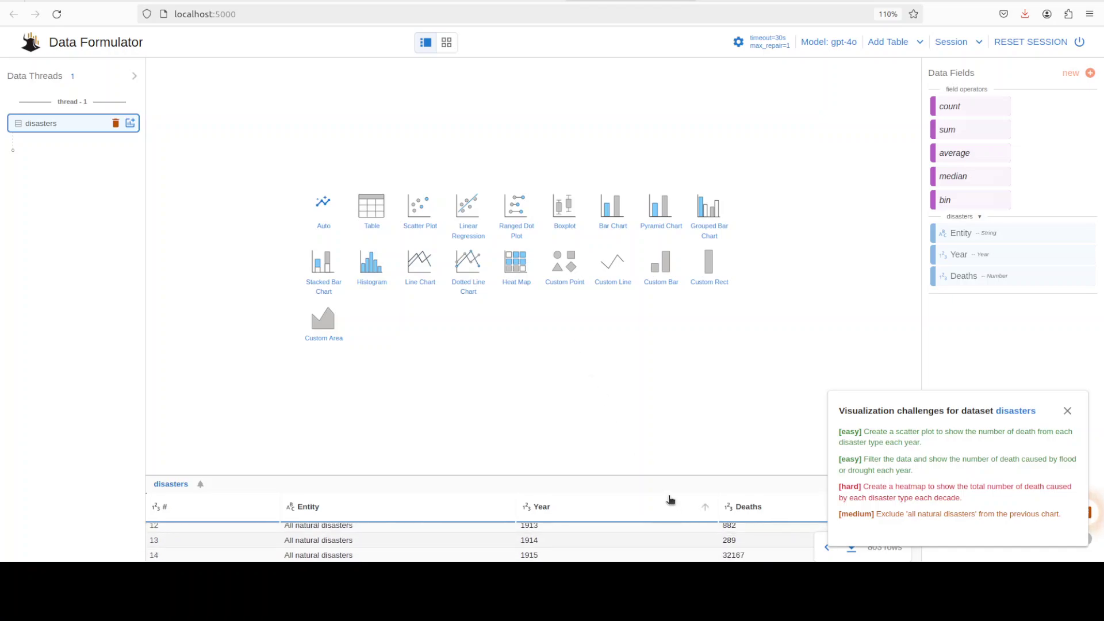
pyautogui.scroll(3, 668, 501)
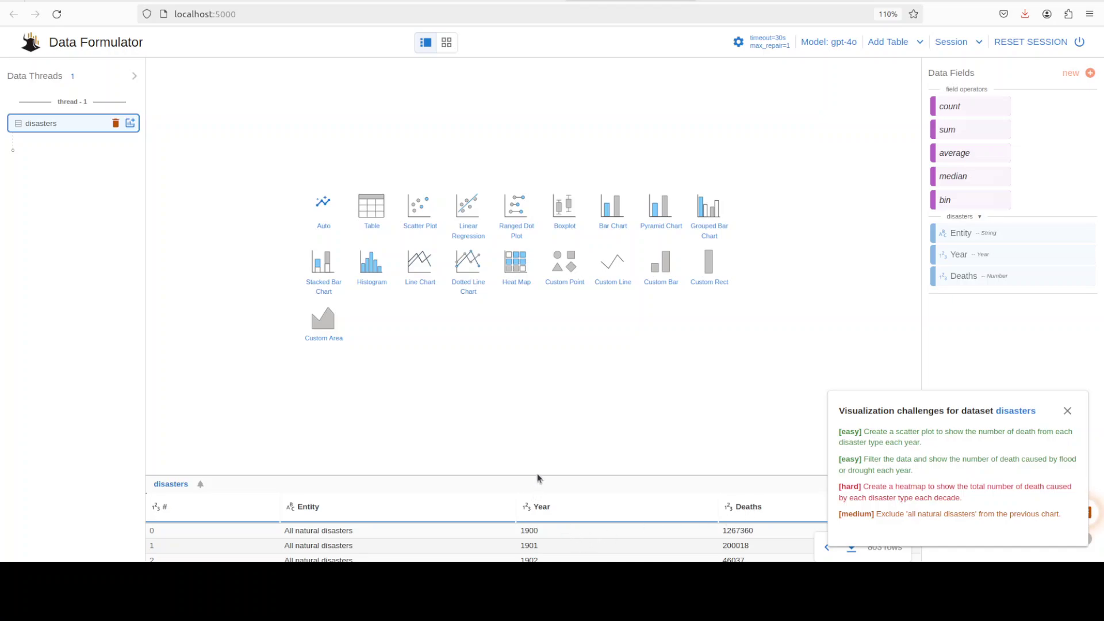
pyautogui.moveTo(538, 473); pyautogui.dragTo(536, 377)
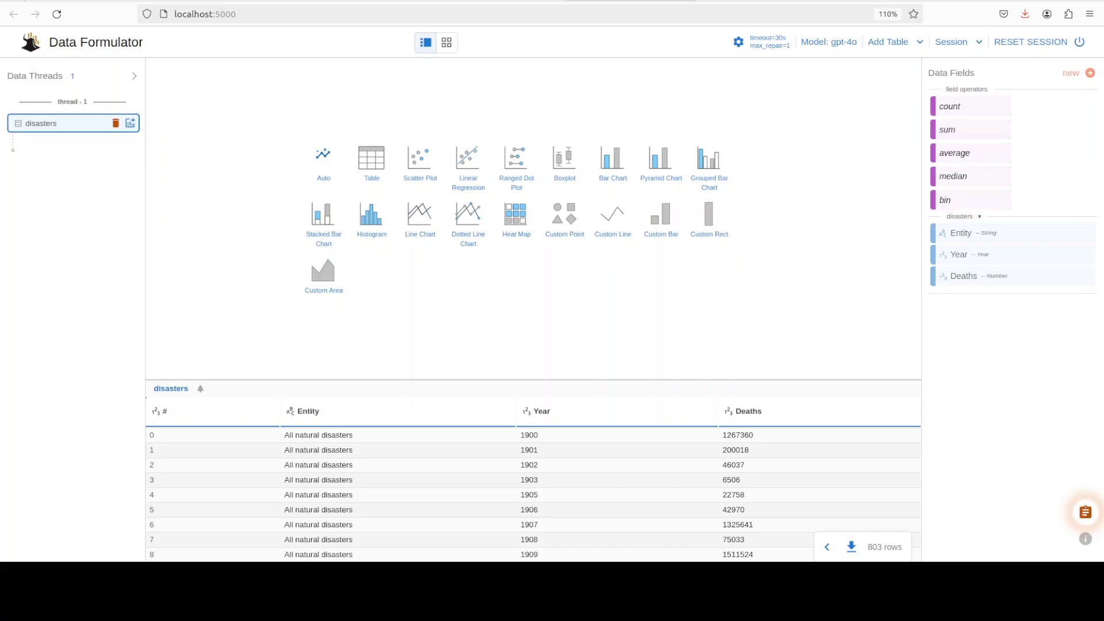
# Set the Firefox page zoom to 150% and close the browser menu
pyautogui.click(1089, 14)
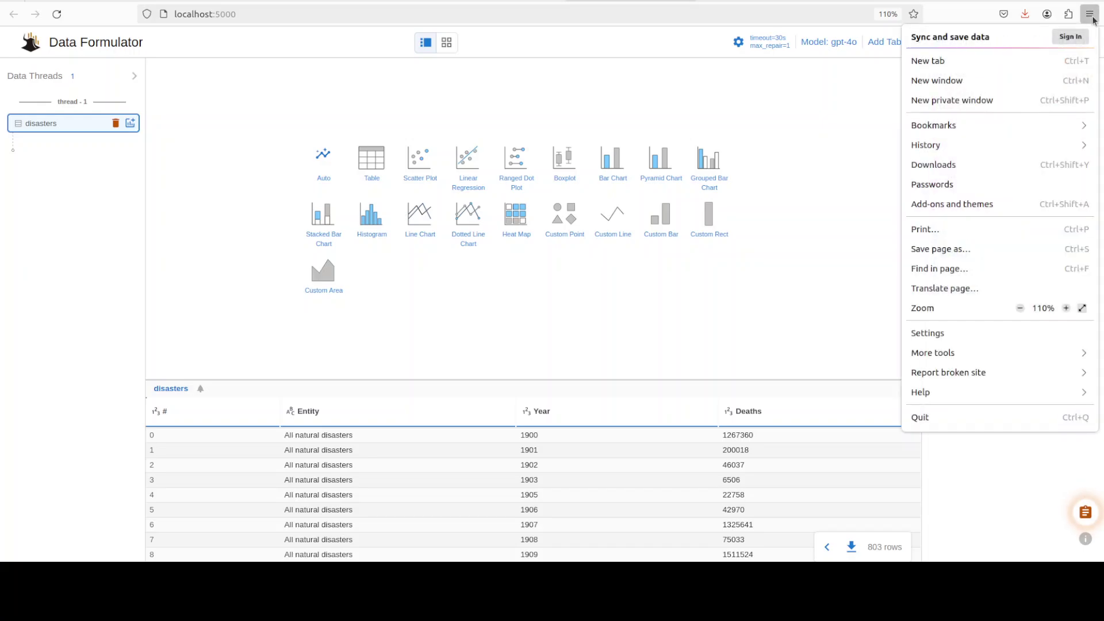
pyautogui.click(1066, 309)
pyautogui.click(1066, 309)
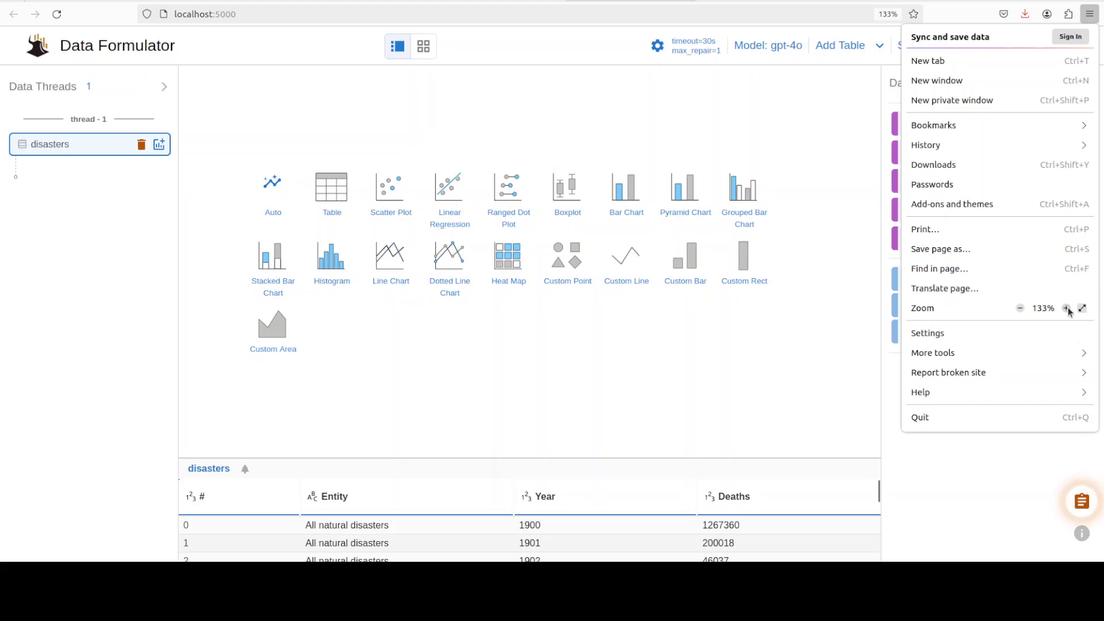
pyautogui.click(1066, 309)
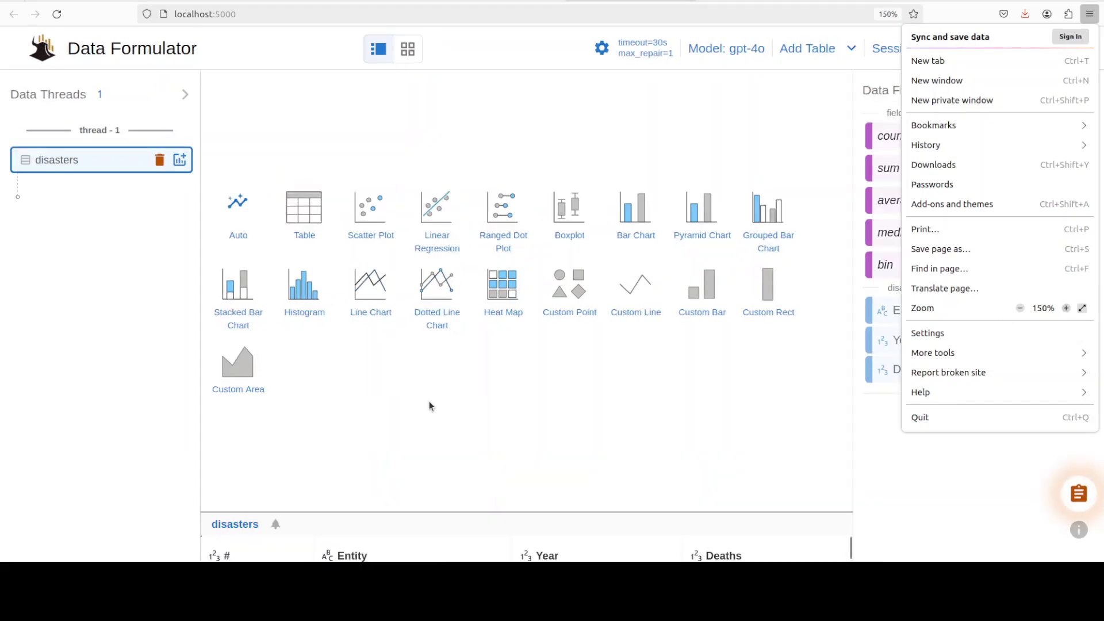
pyautogui.click(62, 331)
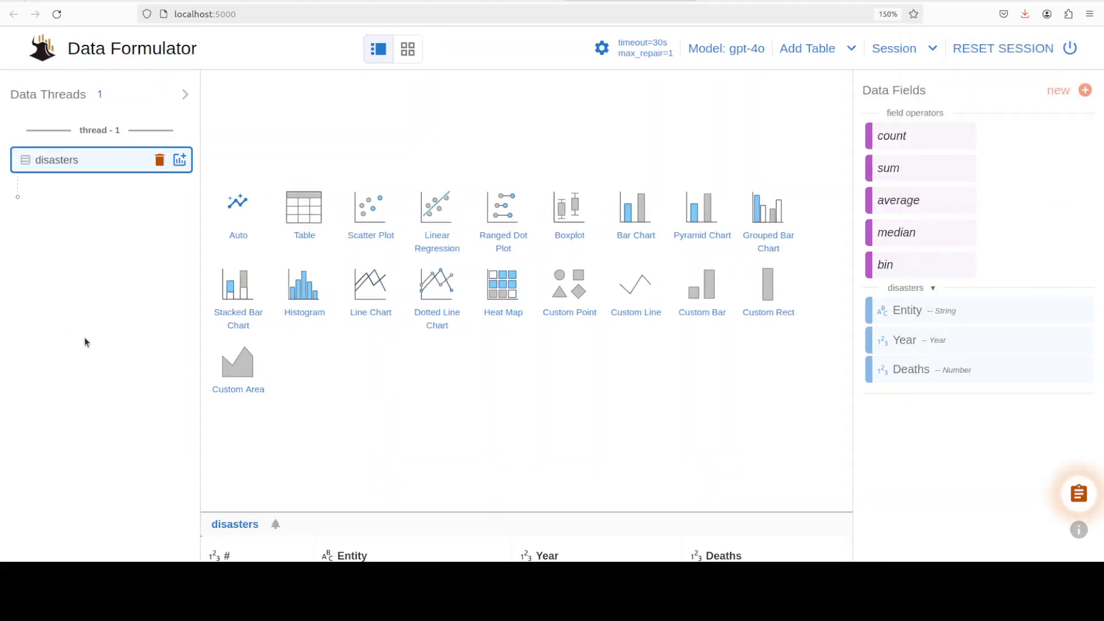
# Ask an Auto chart for a heatmap of total deaths per disaster type each decade
pyautogui.click(239, 210)
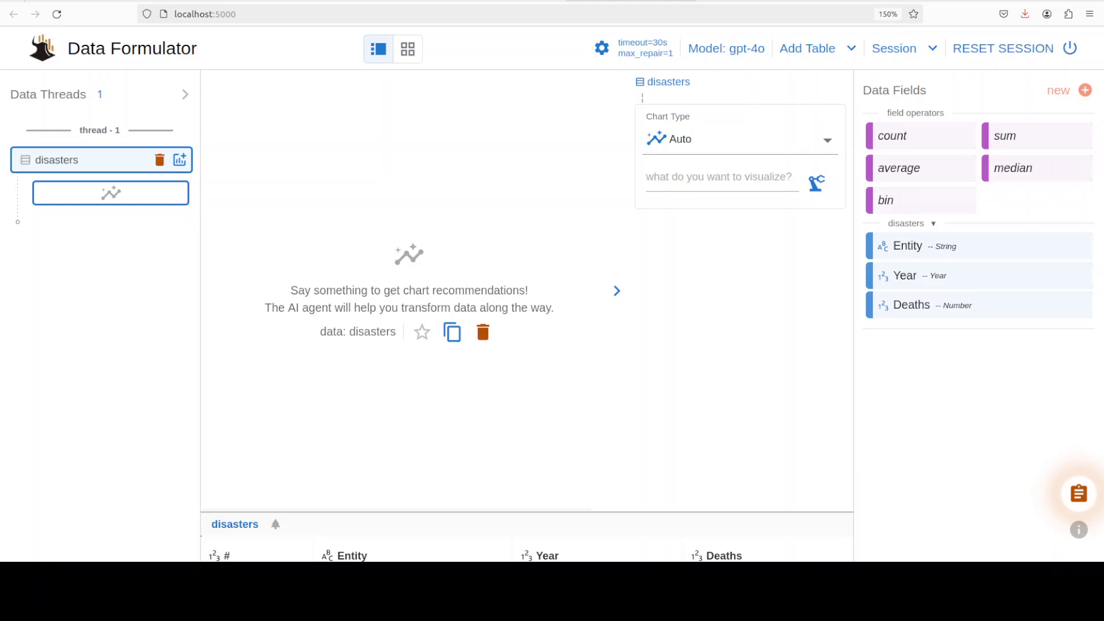
pyautogui.click(669, 176)
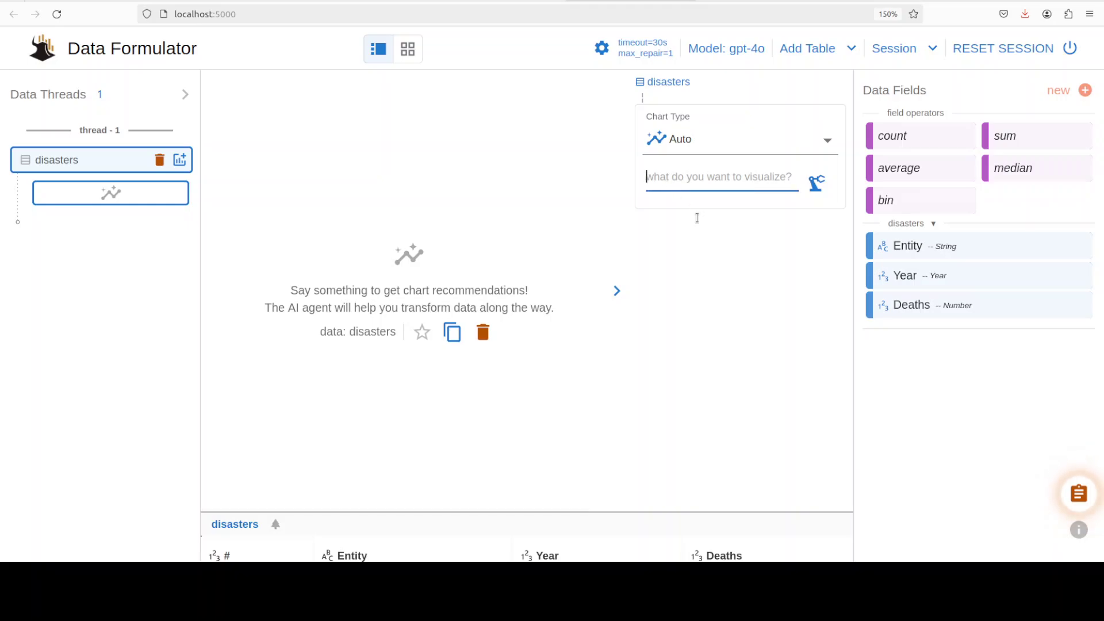
pyautogui.write('Create a heatmap to show the total number of death caused by each disaster type each decade.')
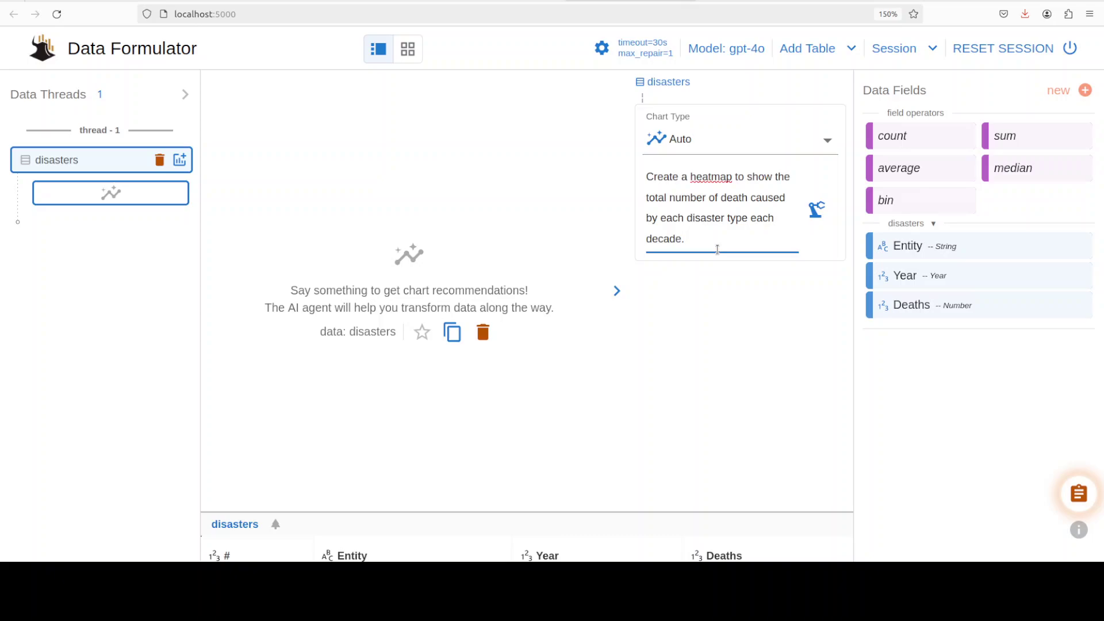
pyautogui.press('Return')
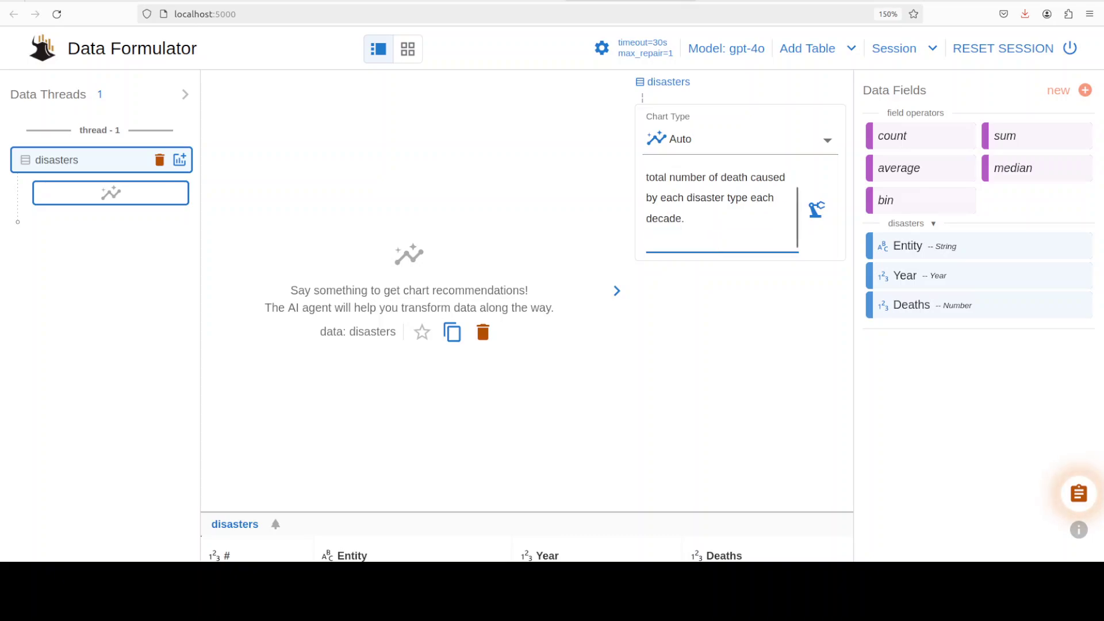
pyautogui.click(820, 212)
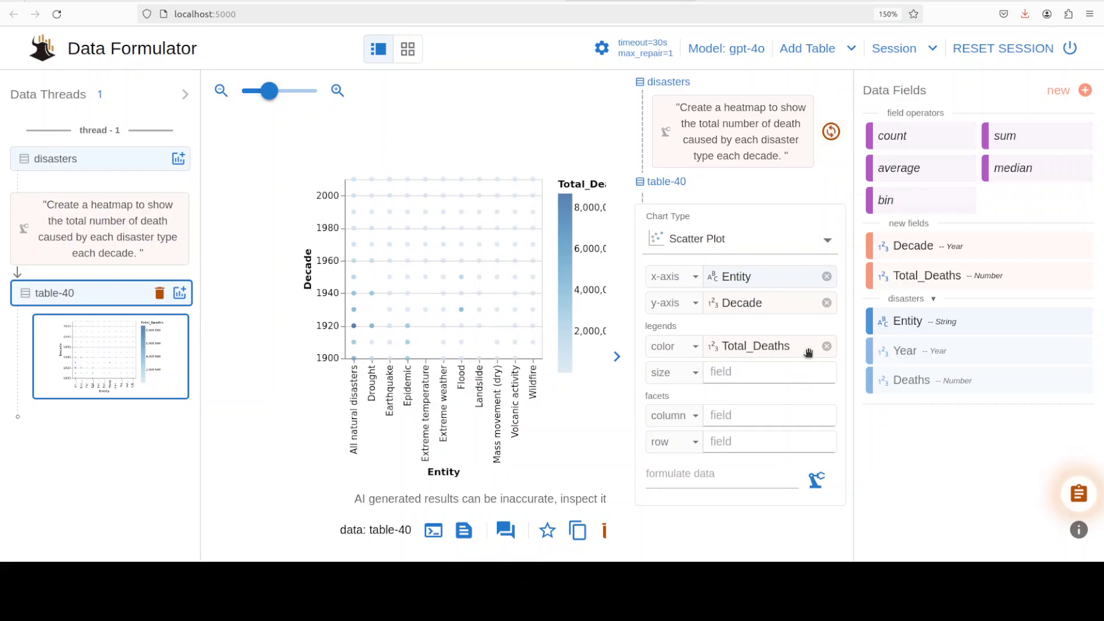
# Facet the chart into columns by Entity and remove Total_Deaths from color
pyautogui.click(733, 371)
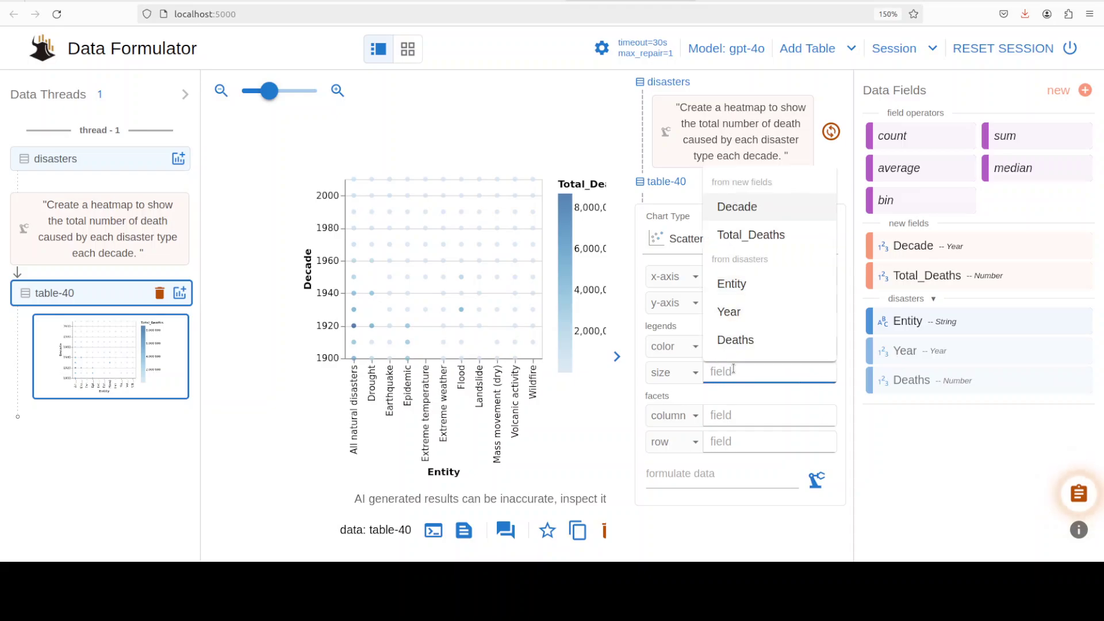
pyautogui.click(745, 414)
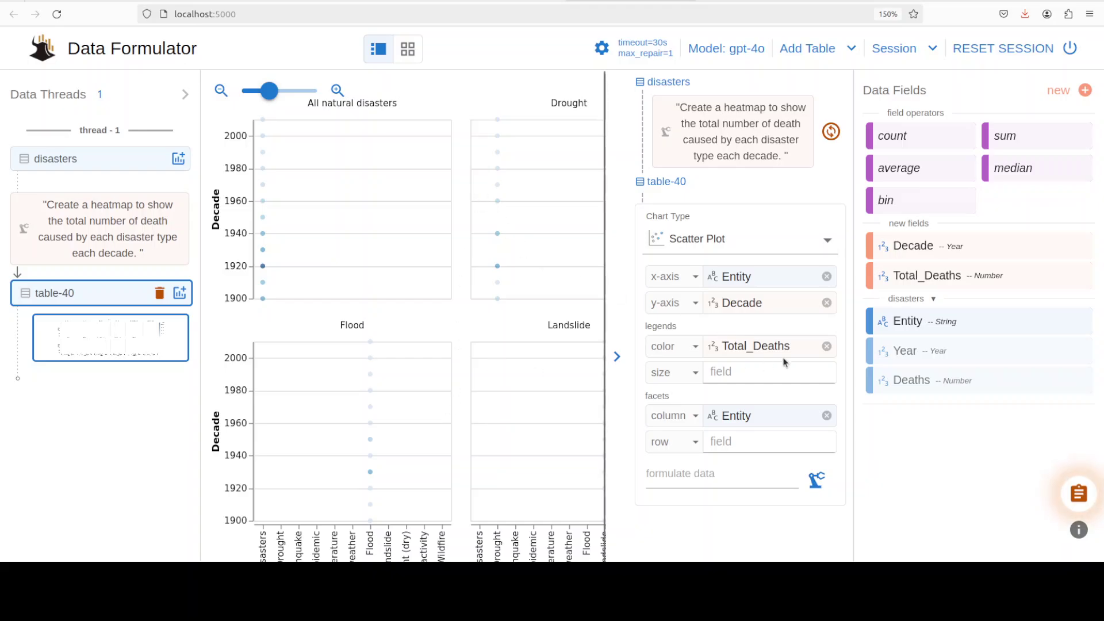
pyautogui.click(826, 346)
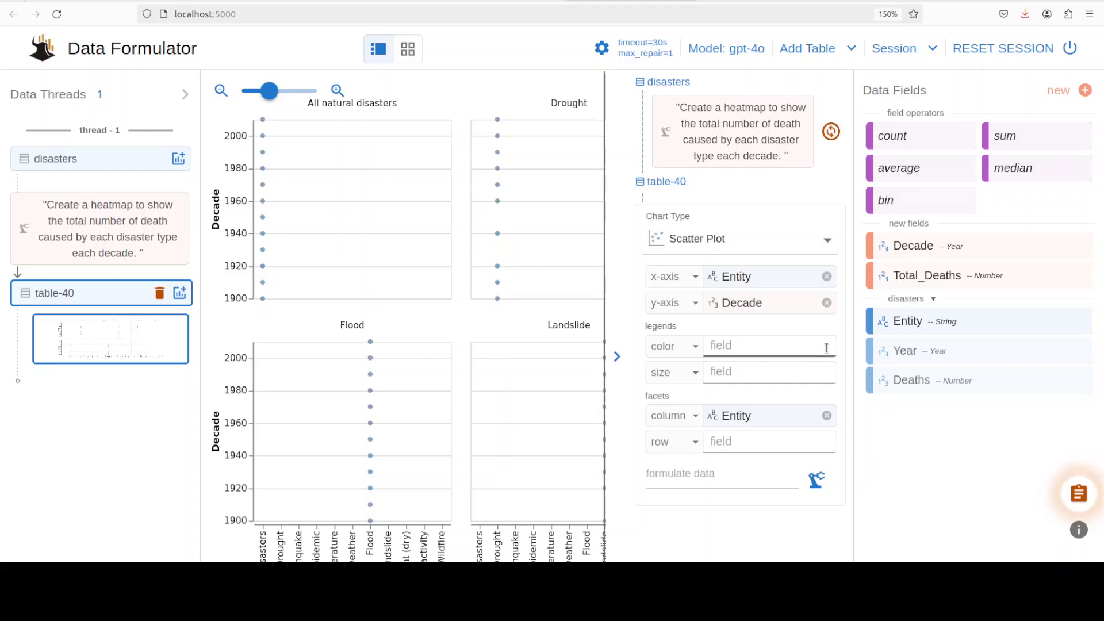
# Add and save a new data concept named 'tsunami' in Data Fields
pyautogui.click(1085, 92)
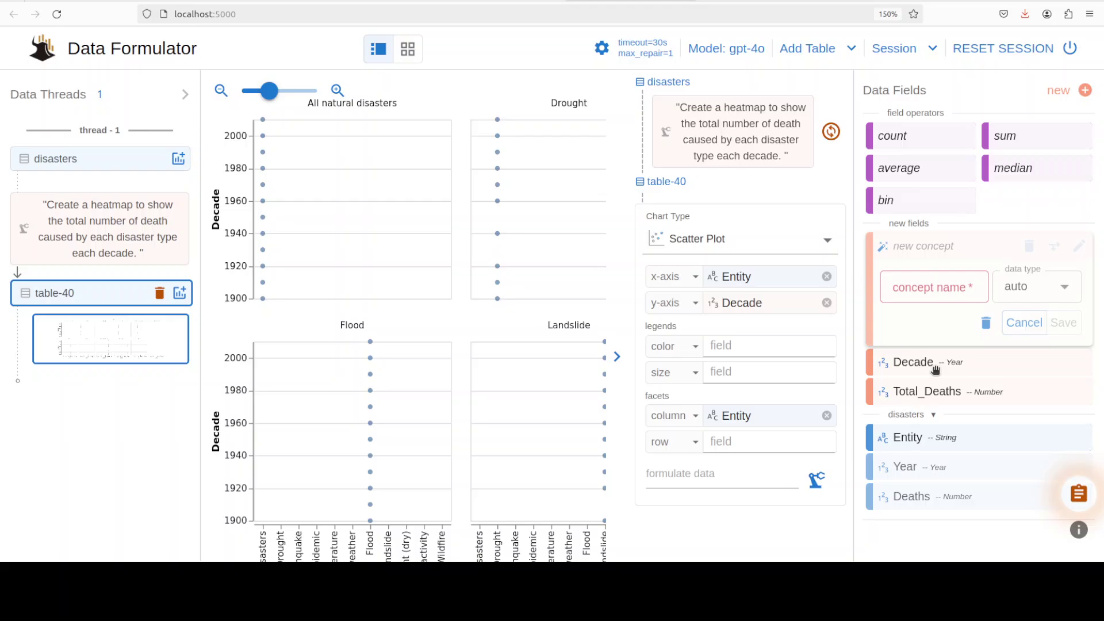
pyautogui.click(926, 293)
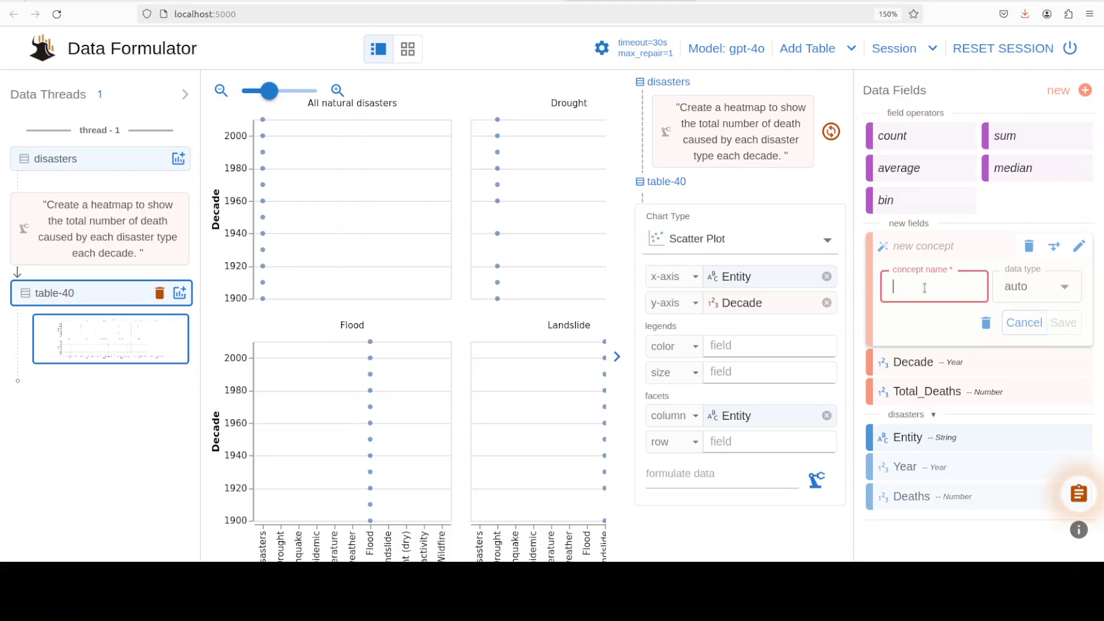
pyautogui.write('tsunami')
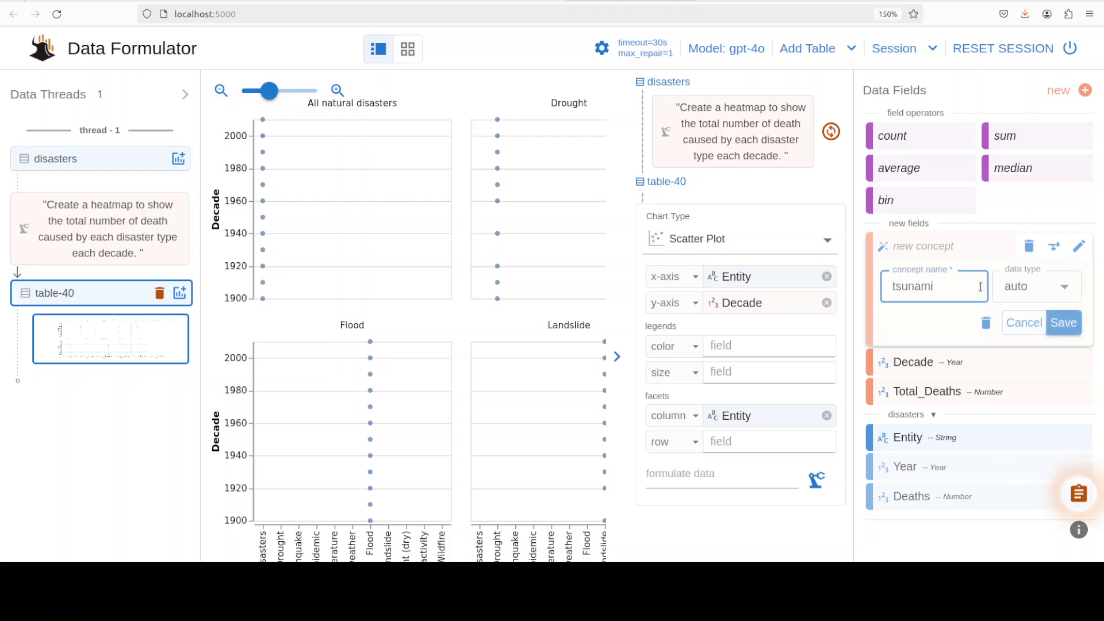
pyautogui.click(949, 330)
pyautogui.click(1061, 323)
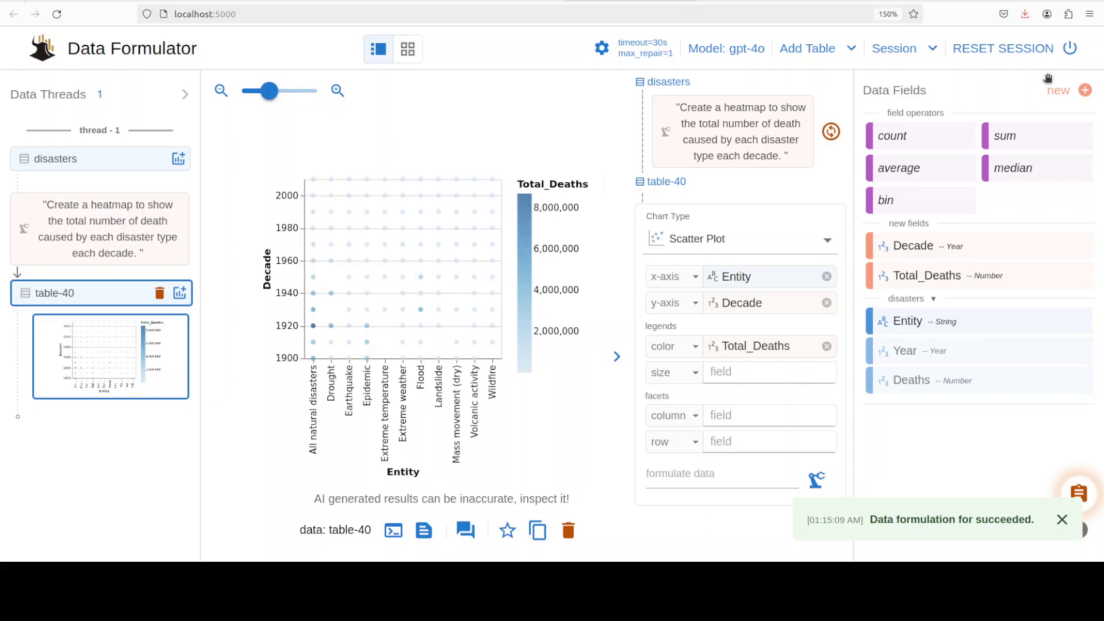
# Reset the session and load finance.csv from Home > myfiles
pyautogui.click(1005, 50)
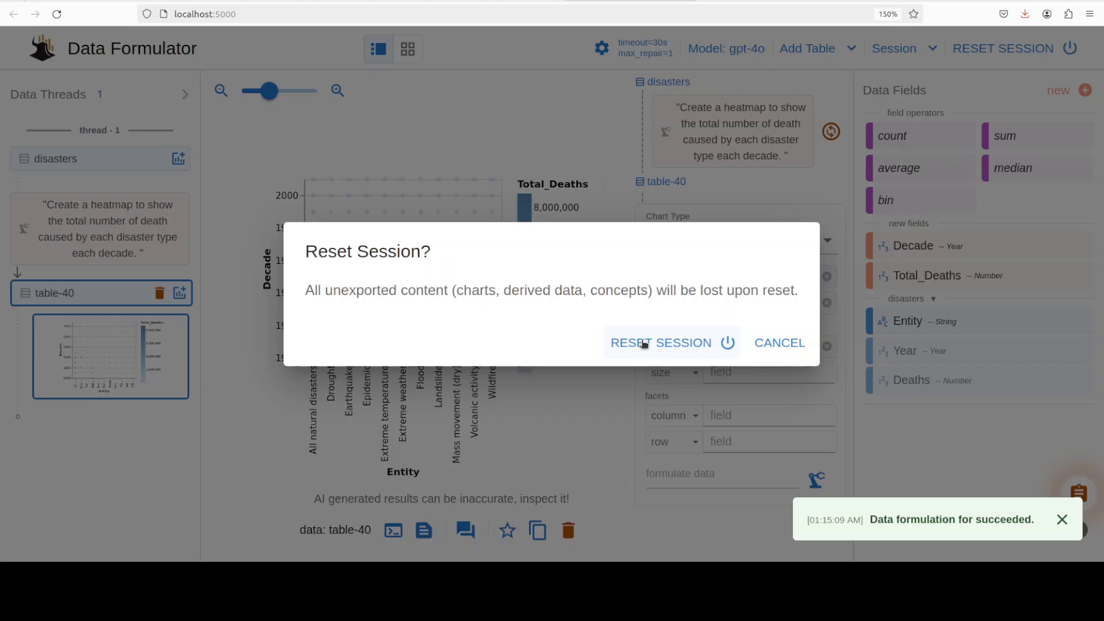
pyautogui.click(644, 344)
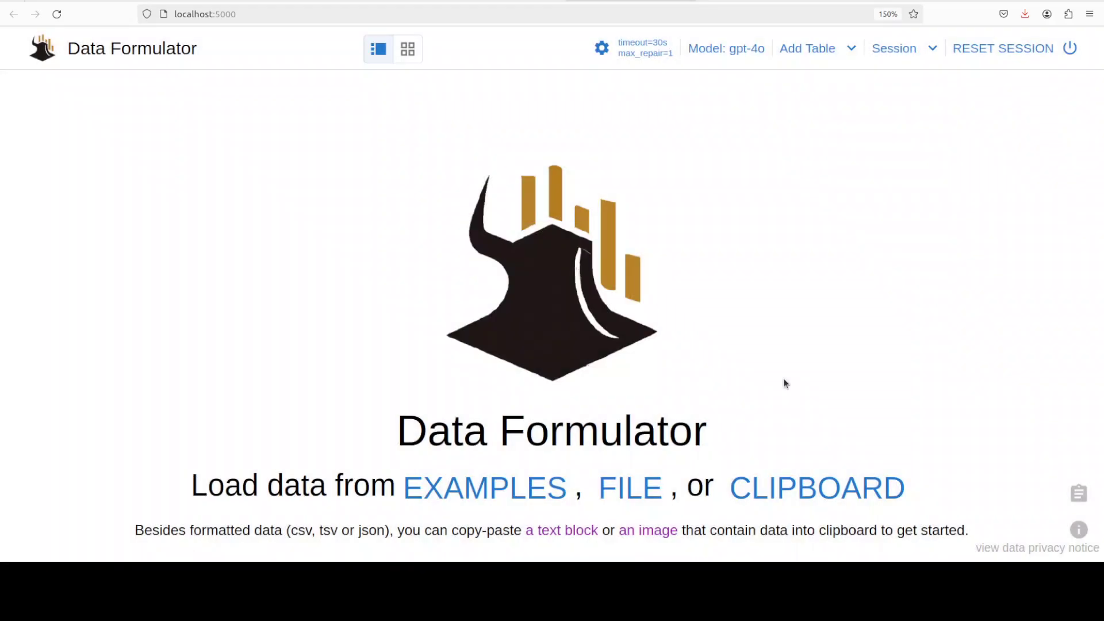
pyautogui.click(626, 489)
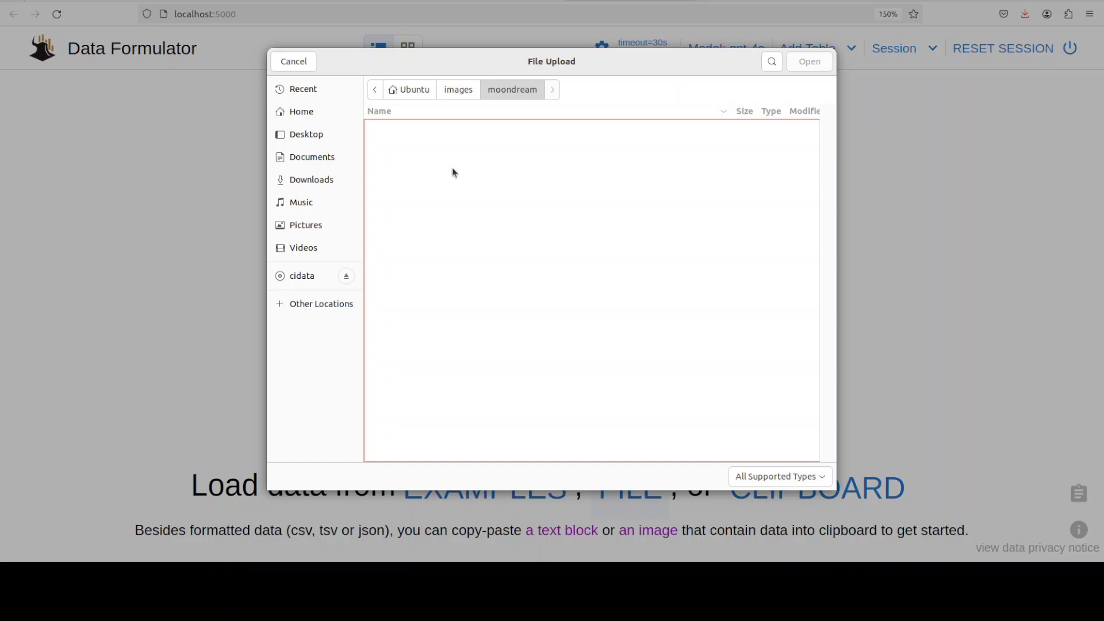
pyautogui.click(409, 90)
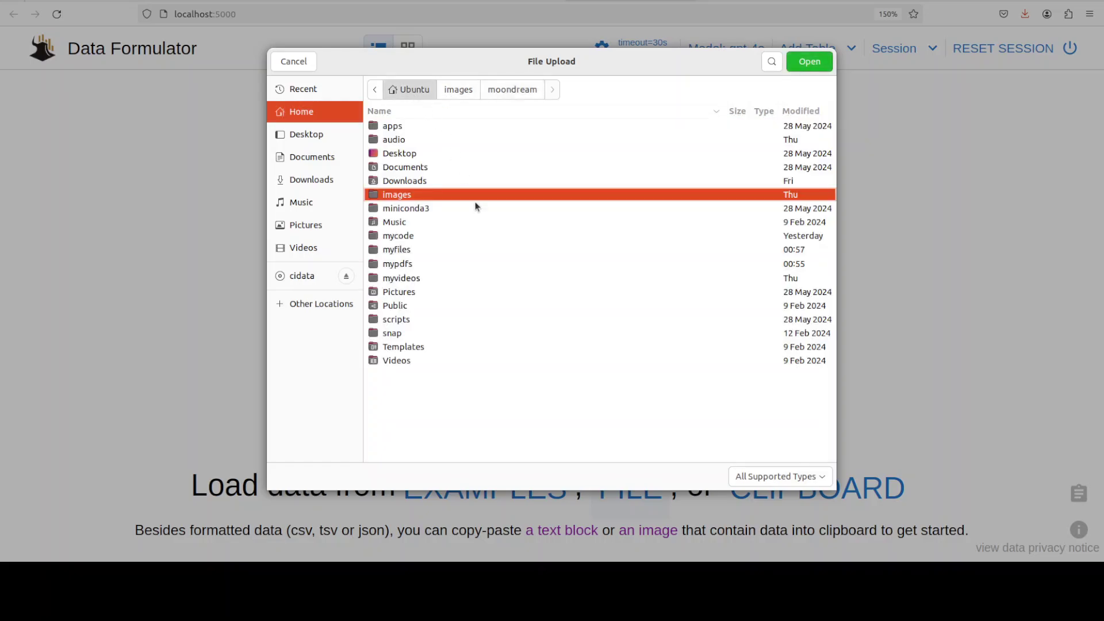
pyautogui.doubleClick(397, 249)
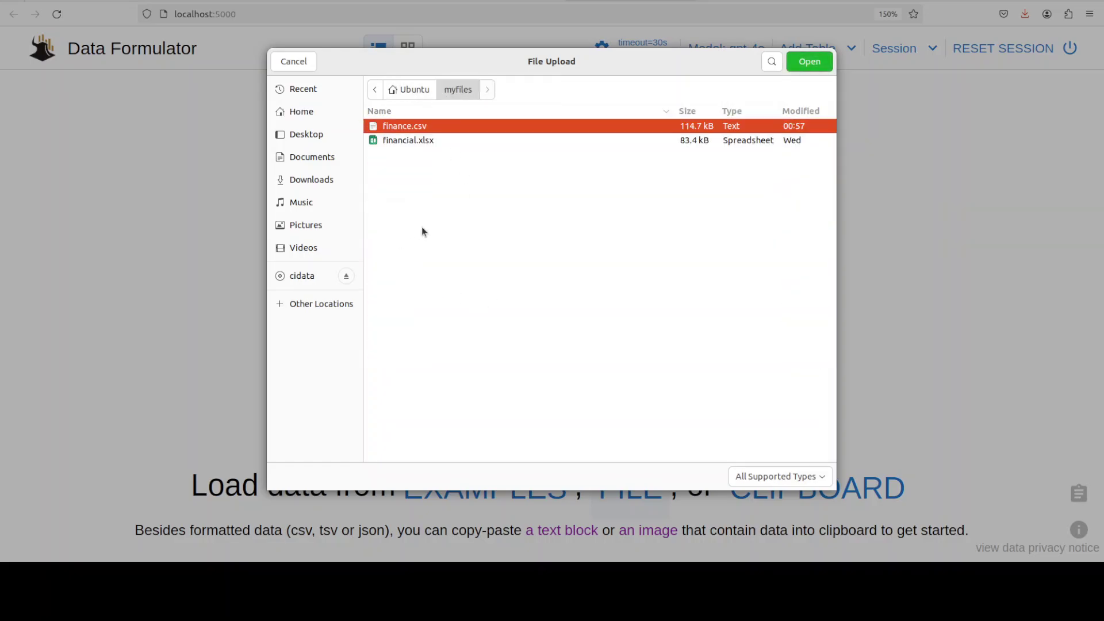
pyautogui.doubleClick(406, 126)
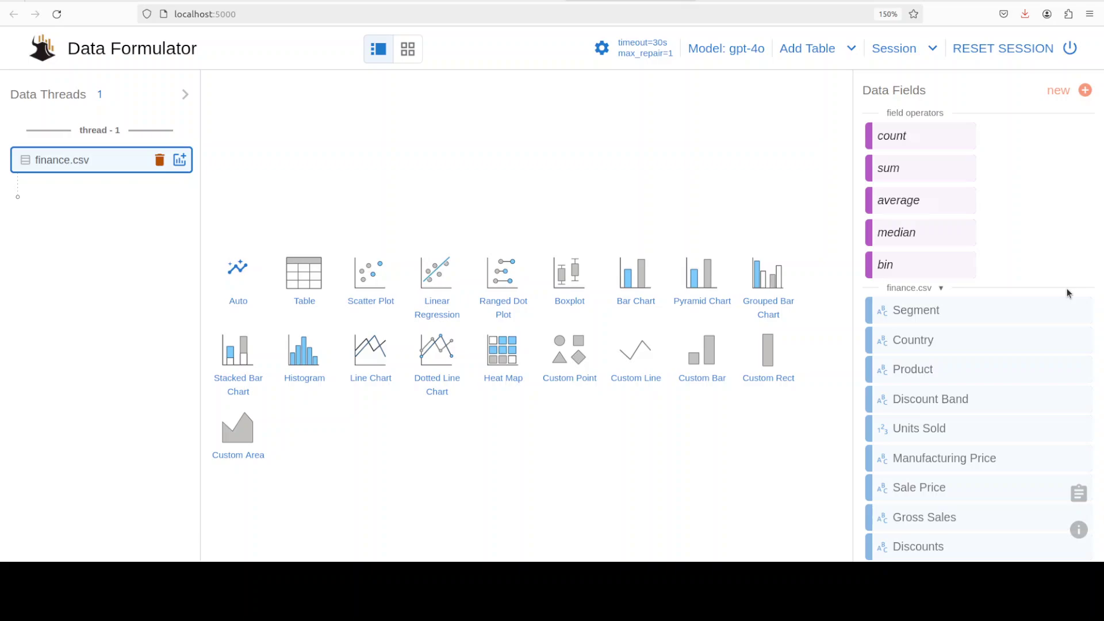
# Add a new Histogram chart for finance.csv from the chart gallery
pyautogui.scroll(-1, 1019, 417)
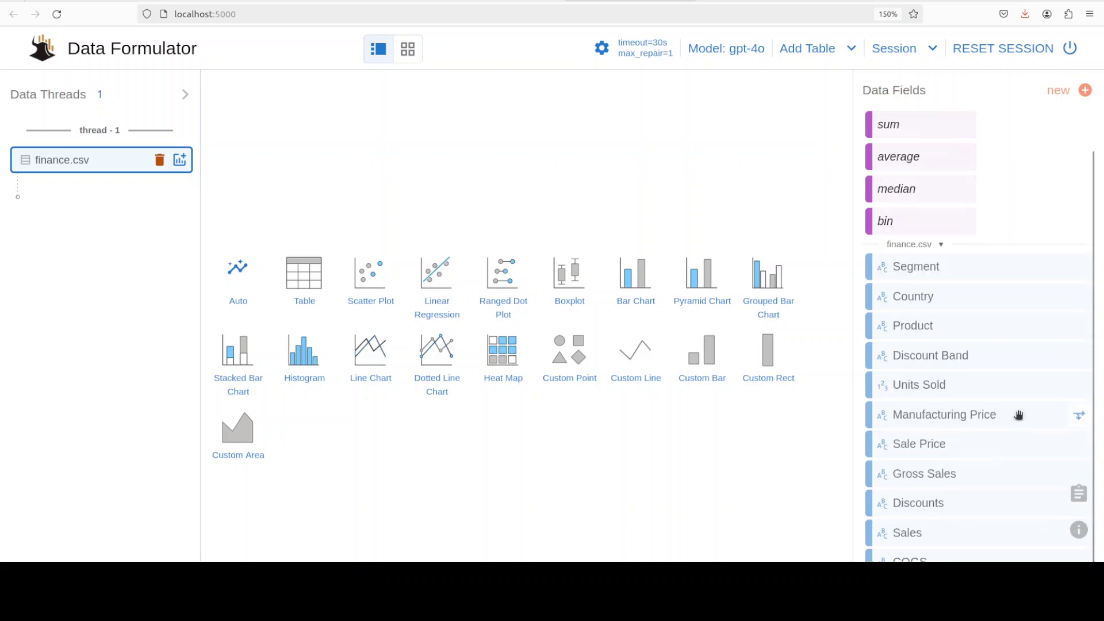
pyautogui.scroll(1, 1018, 414)
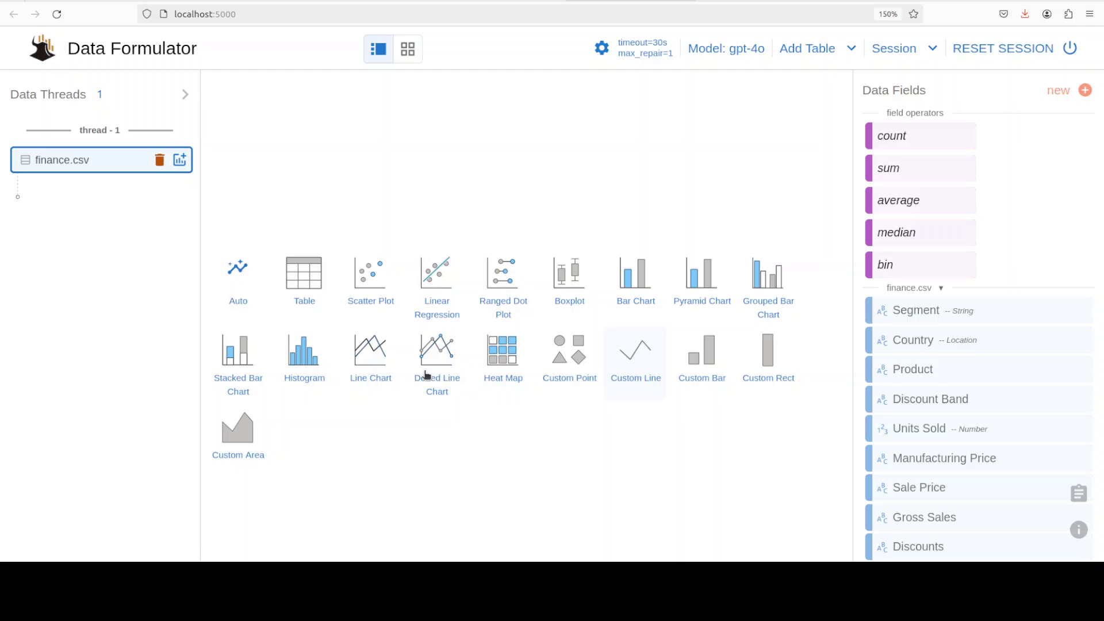
pyautogui.click(305, 359)
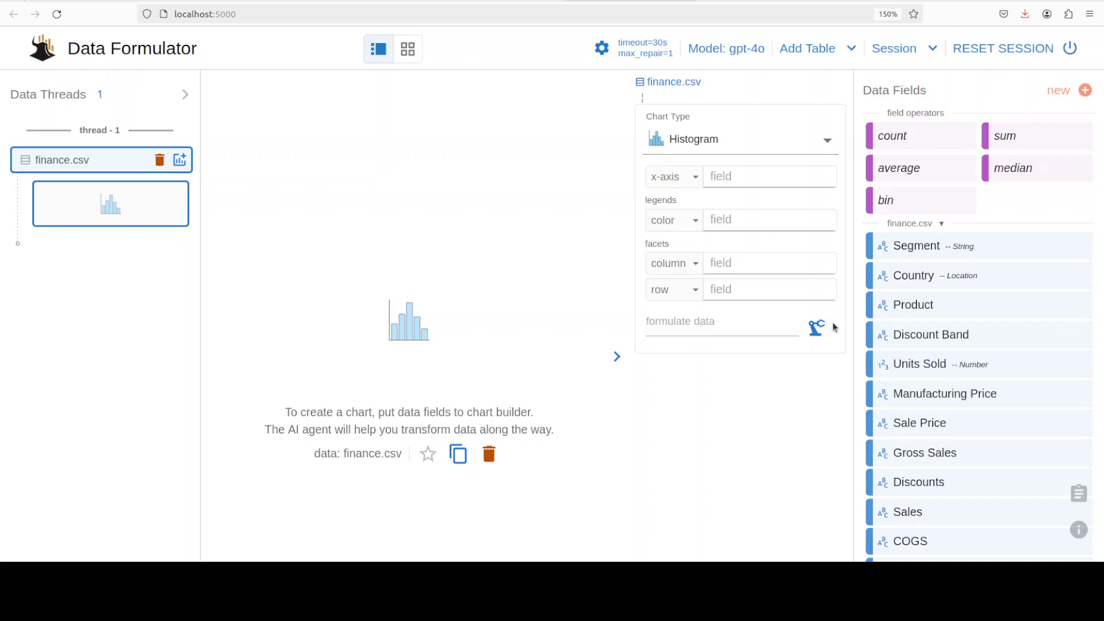
# Let the AI formulate table-42, a Segment-by-Country chart colored by Units Sold, and show the chart types
pyautogui.click(814, 326)
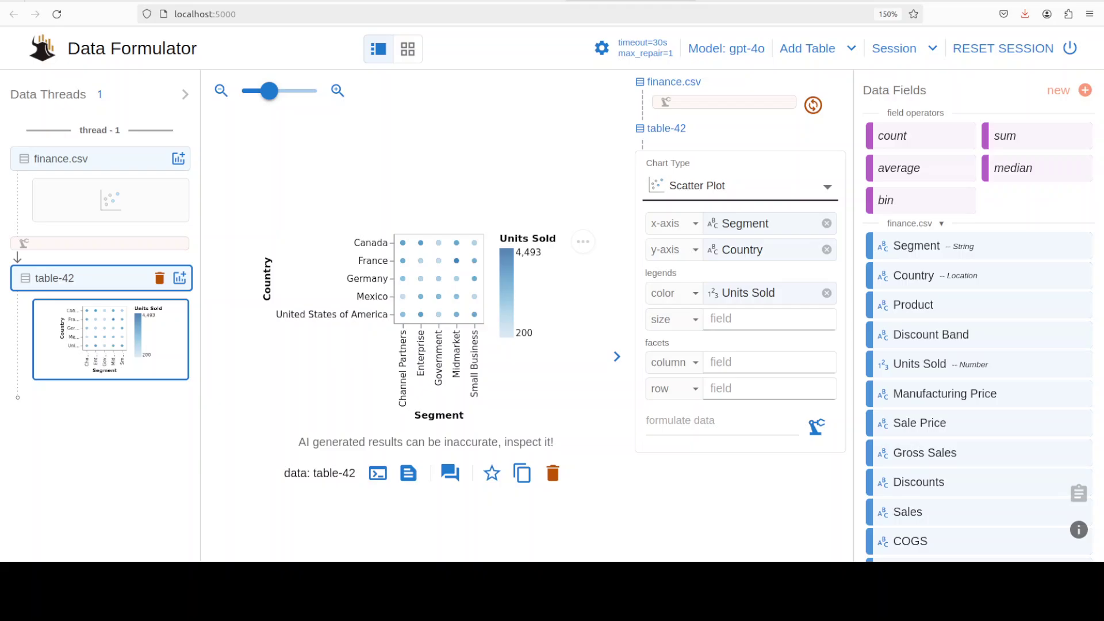
pyautogui.click(828, 189)
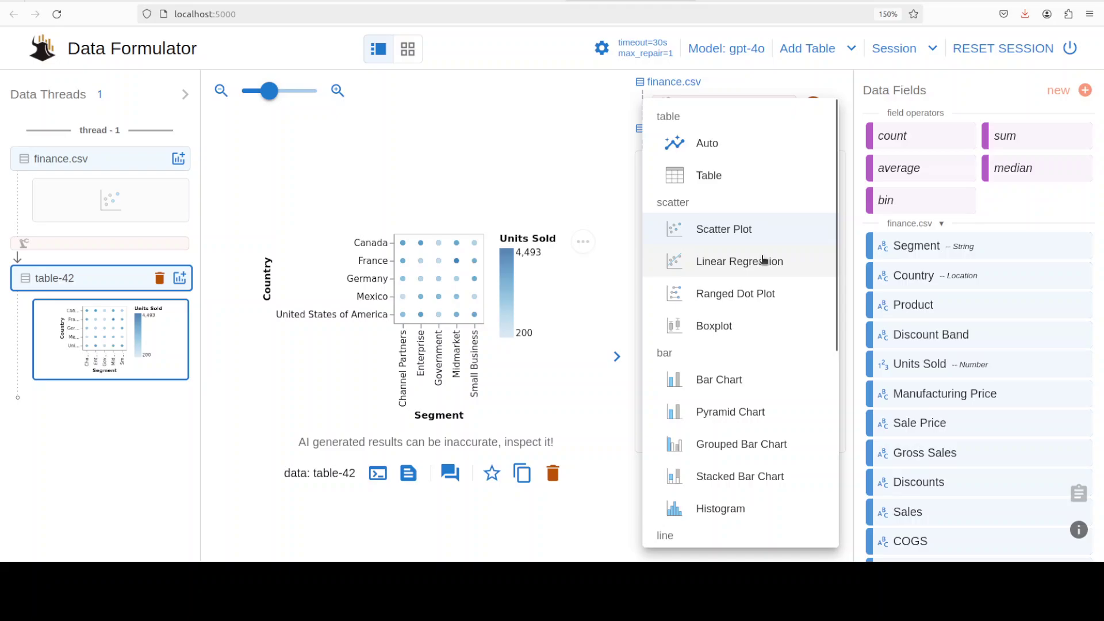
# Turn table-42 into a Pyramid Chart, reformulate it, and color it by Sale Price
pyautogui.click(737, 413)
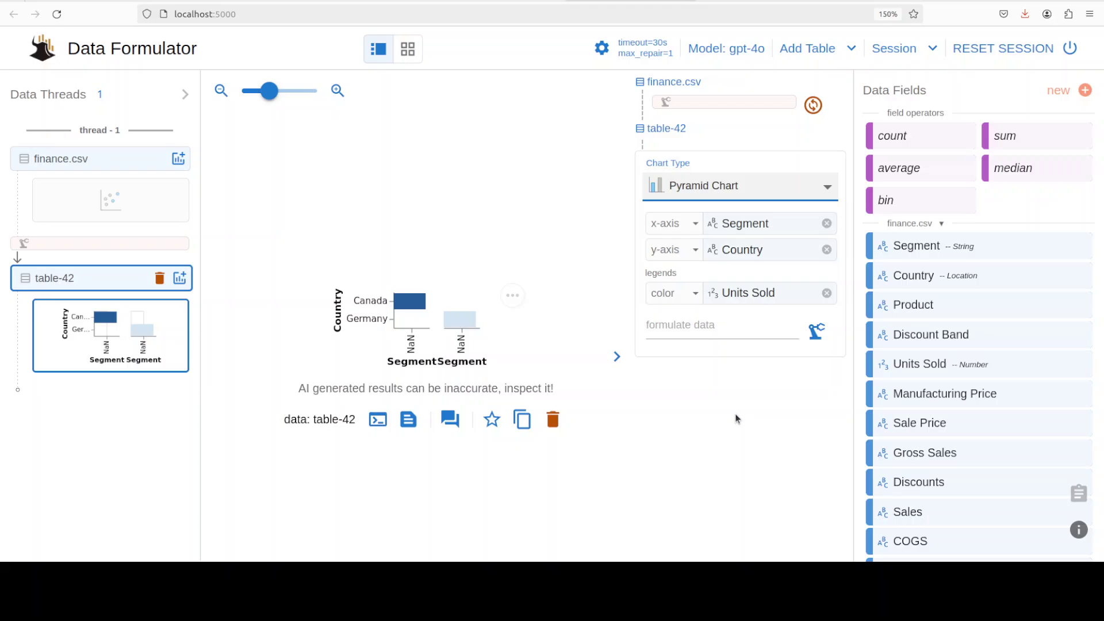
pyautogui.click(816, 332)
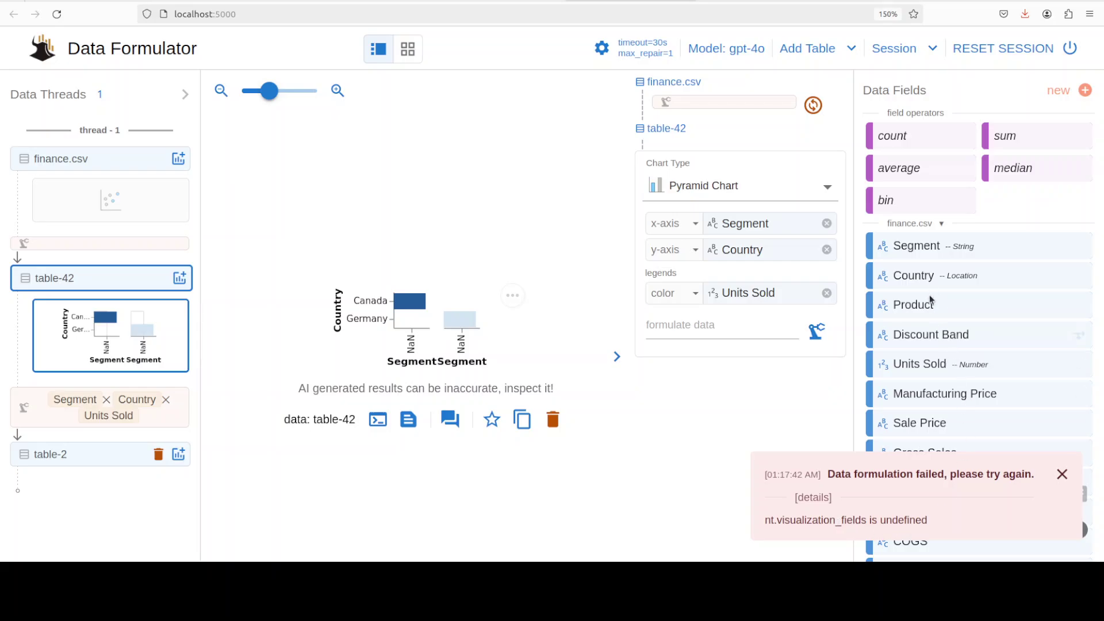
pyautogui.moveTo(930, 304); pyautogui.dragTo(771, 299)
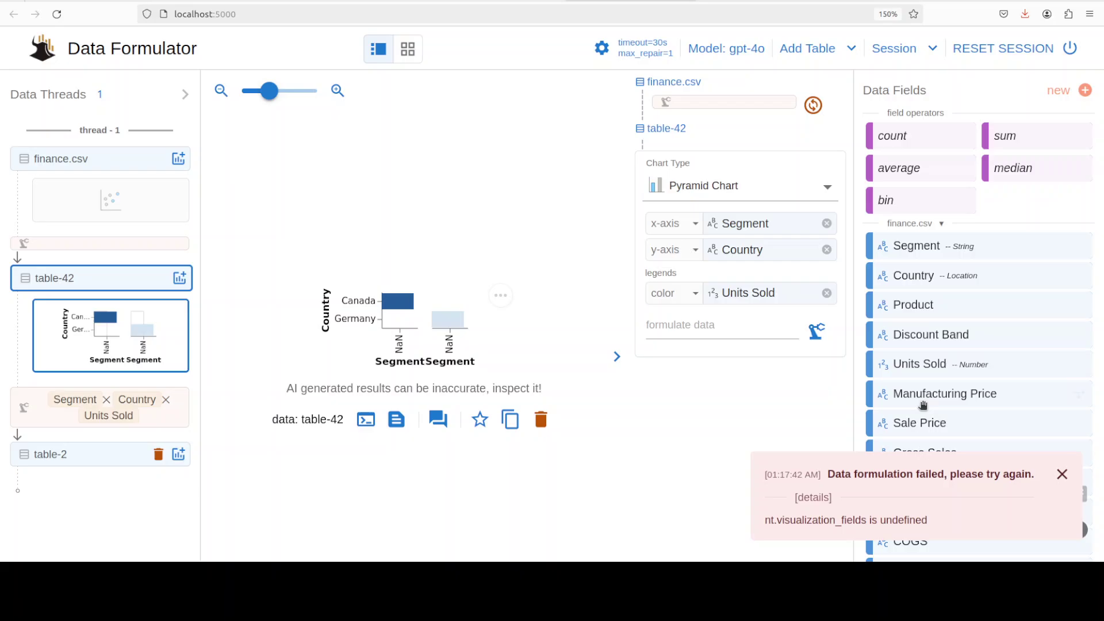
pyautogui.moveTo(920, 423); pyautogui.dragTo(751, 323)
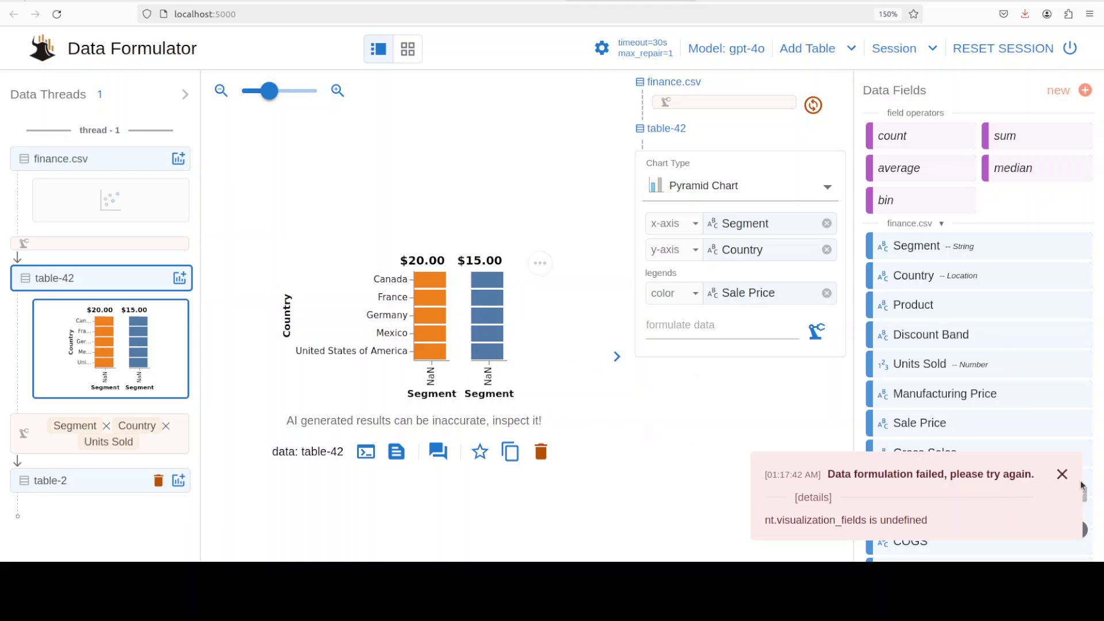
# Dismiss the 'Data formulation failed' error notice
pyautogui.click(1061, 473)
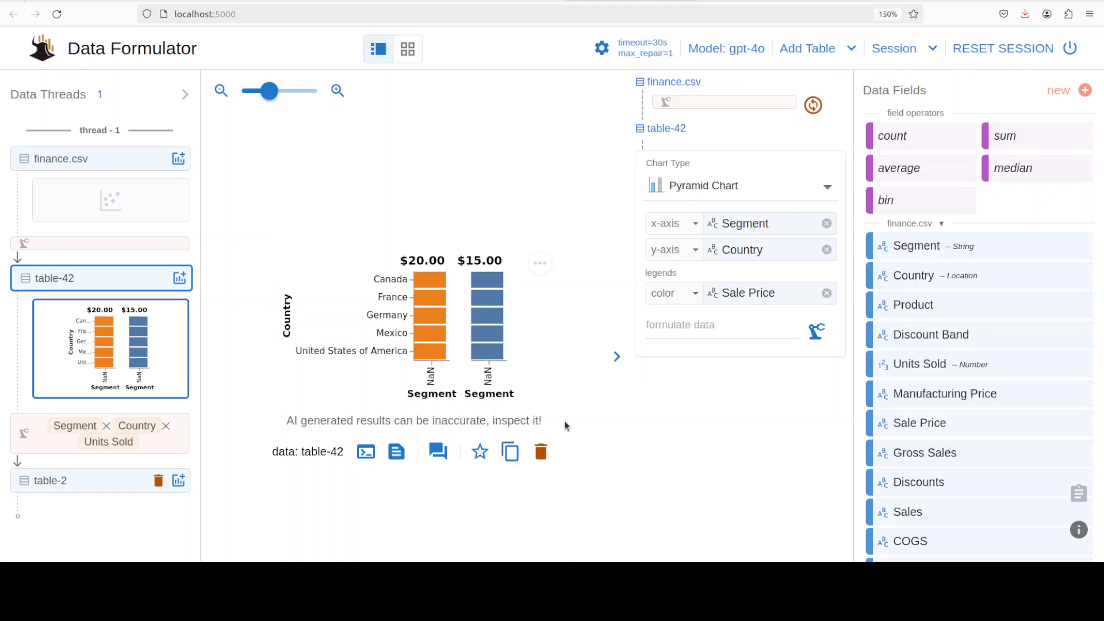